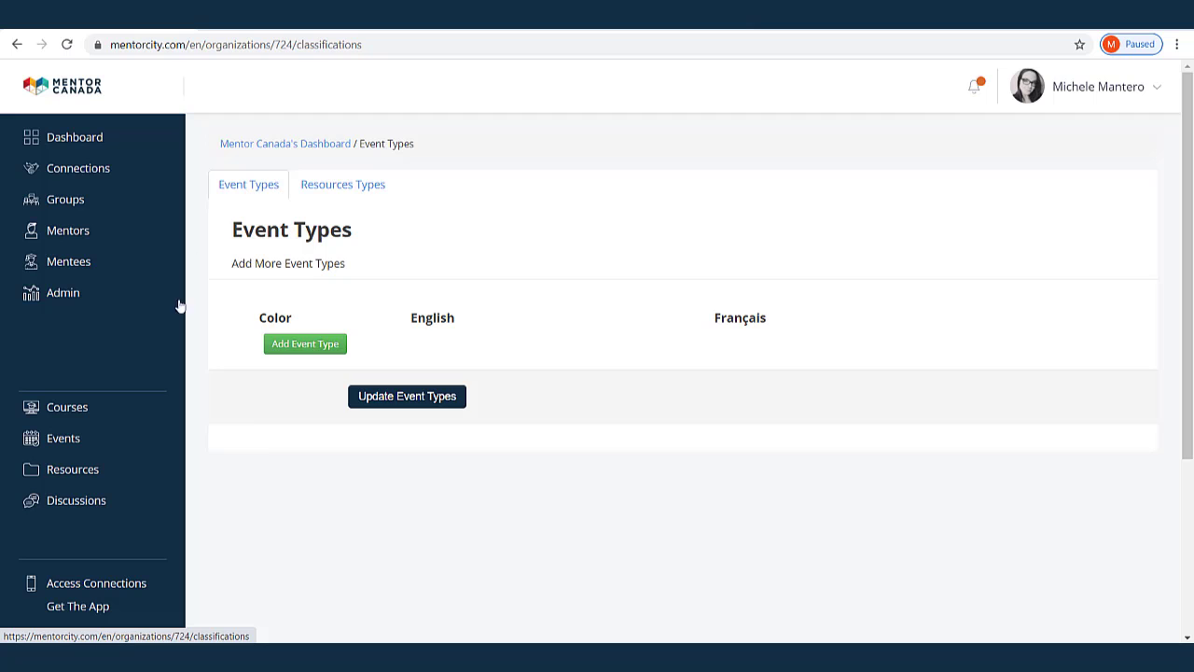
Add three event types named Orientation, Information Session and Training in the English fields
{"action": "left_click", "coordinate": [302, 345]}
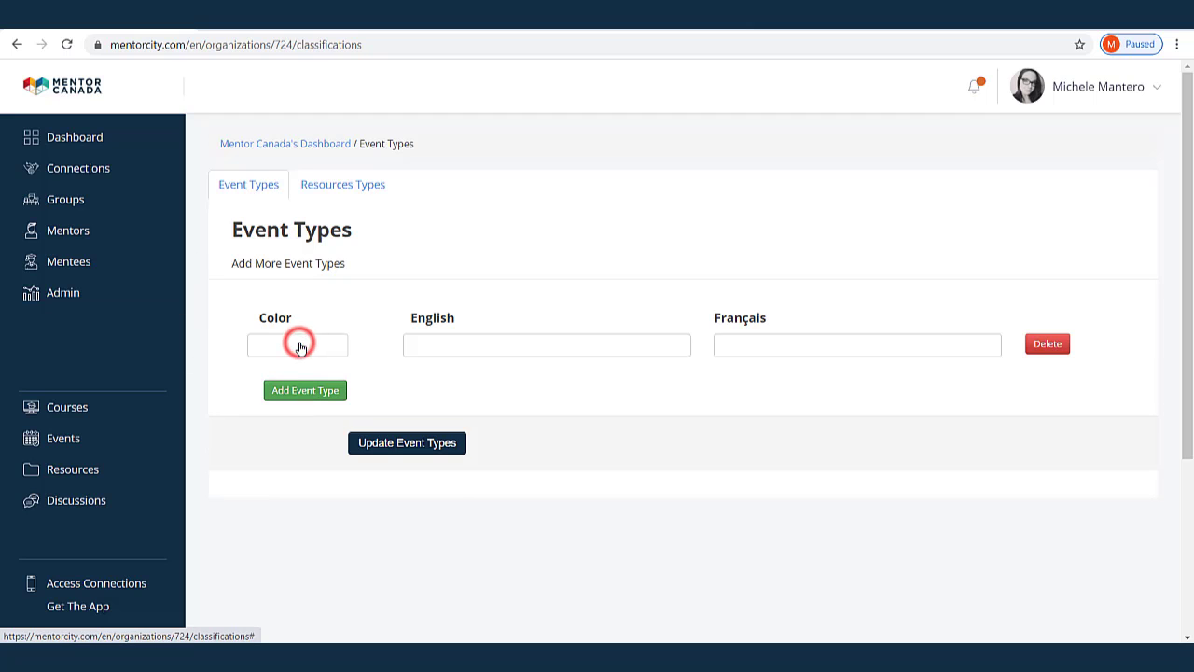
{"action": "left_click", "coordinate": [432, 344]}
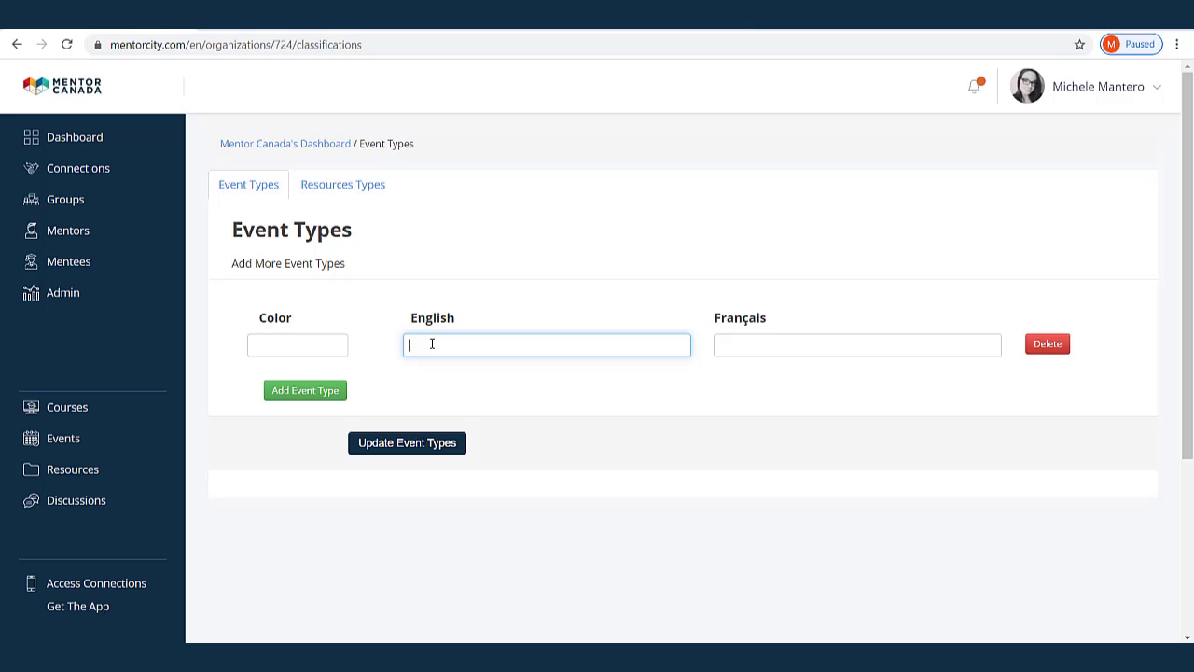
{"action": "type", "text": "Orientation"}
{"action": "left_click", "coordinate": [305, 390]}
{"action": "left_click", "coordinate": [438, 393]}
{"action": "type", "text": "Information Session"}
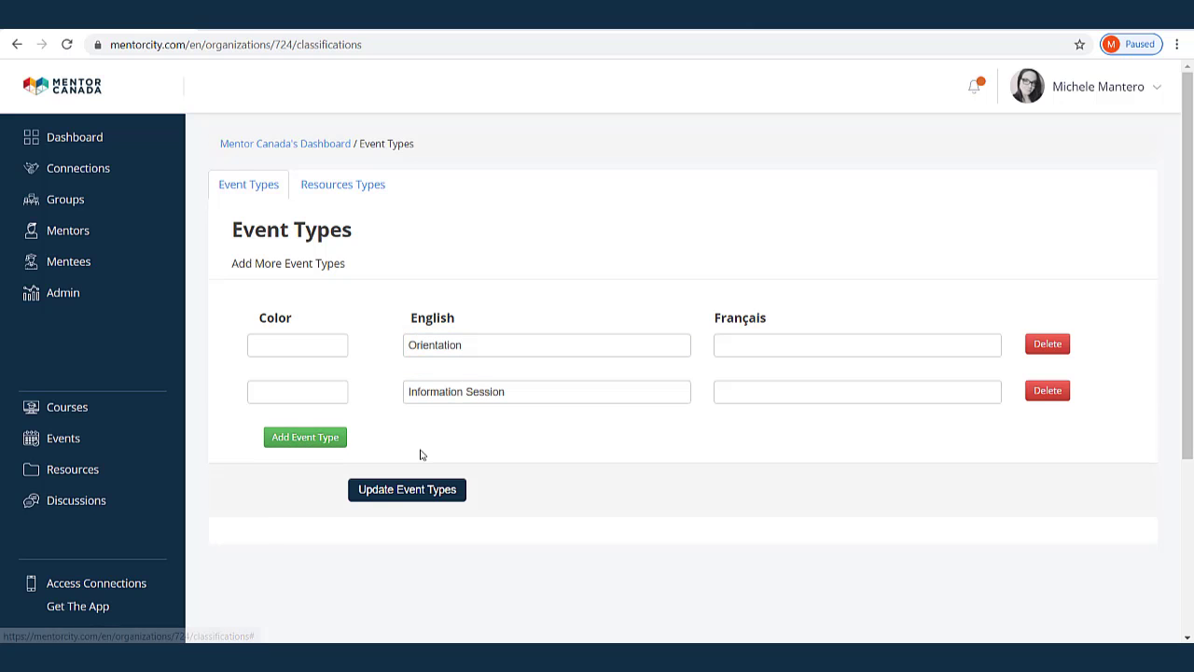
{"action": "left_click", "coordinate": [300, 444]}
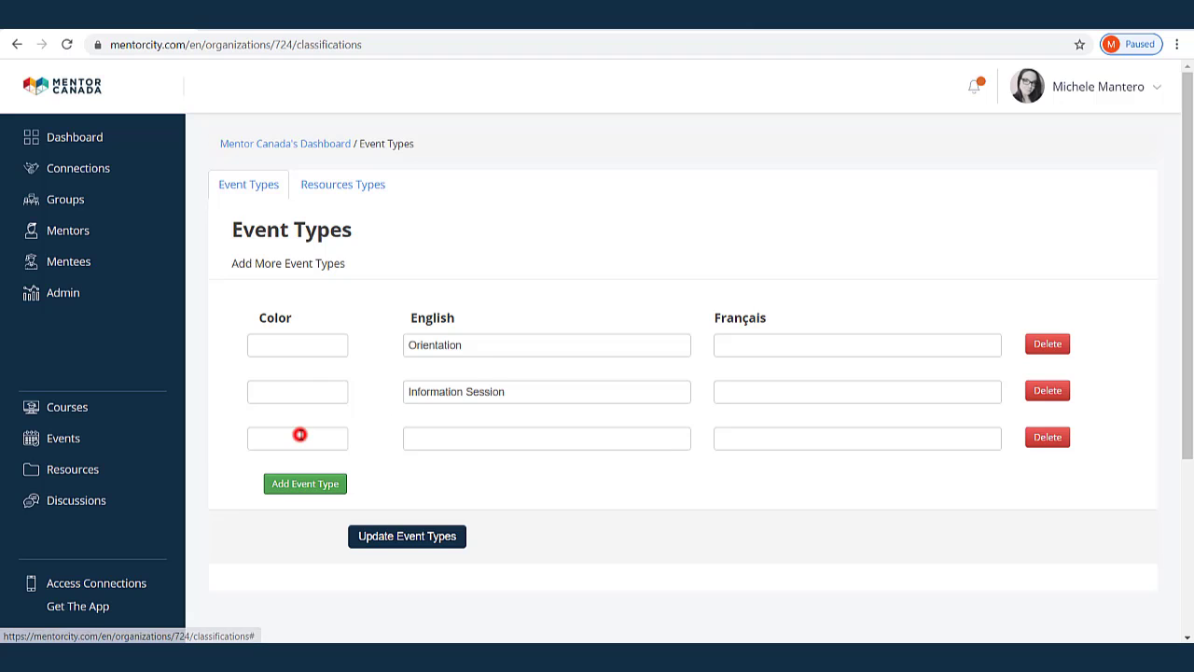
{"action": "left_click", "coordinate": [429, 432]}
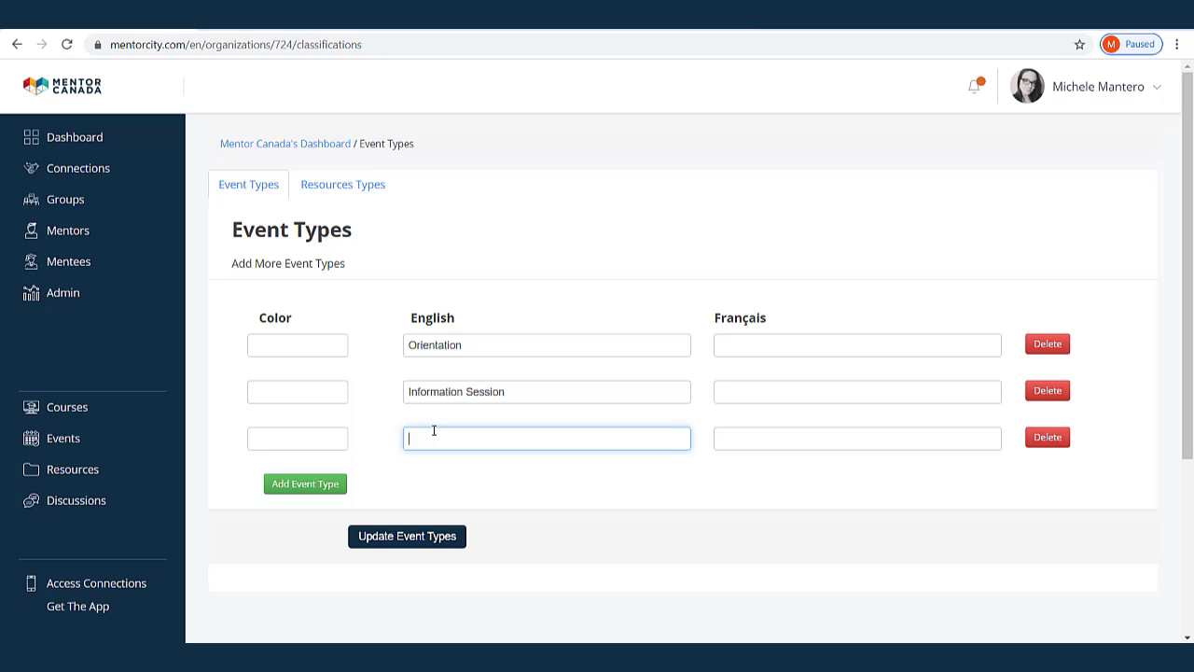
{"action": "type", "text": "Training"}
{"action": "left_click", "coordinate": [776, 345]}
{"action": "left_click", "coordinate": [765, 394]}
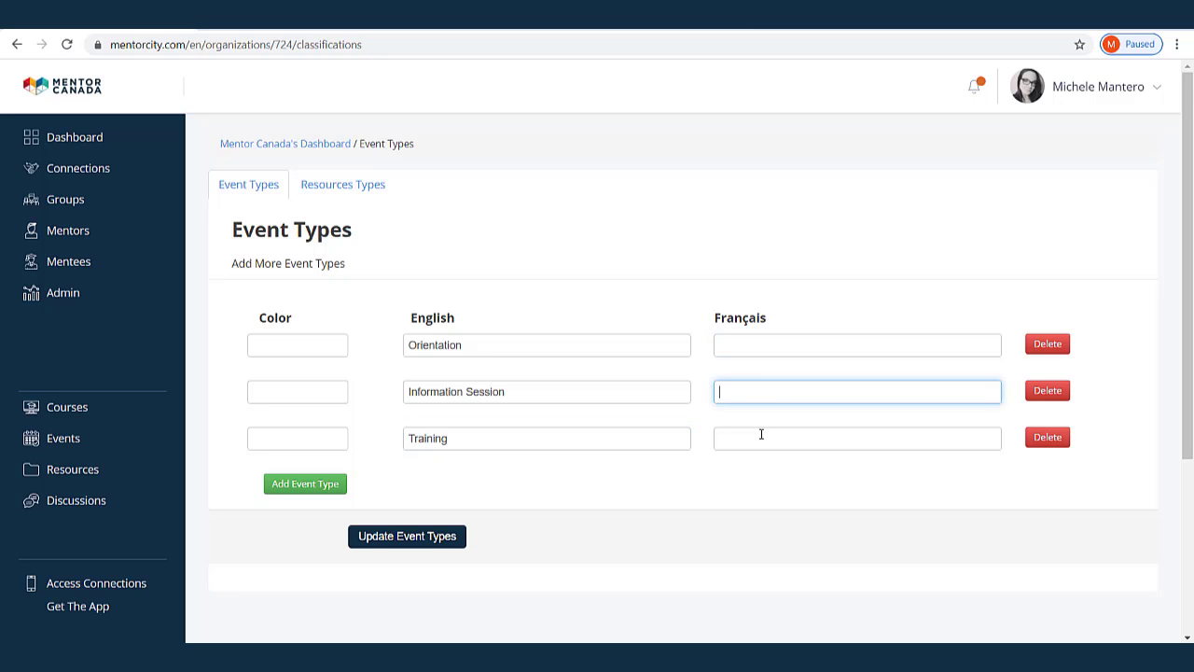
{"action": "left_click", "coordinate": [761, 434]}
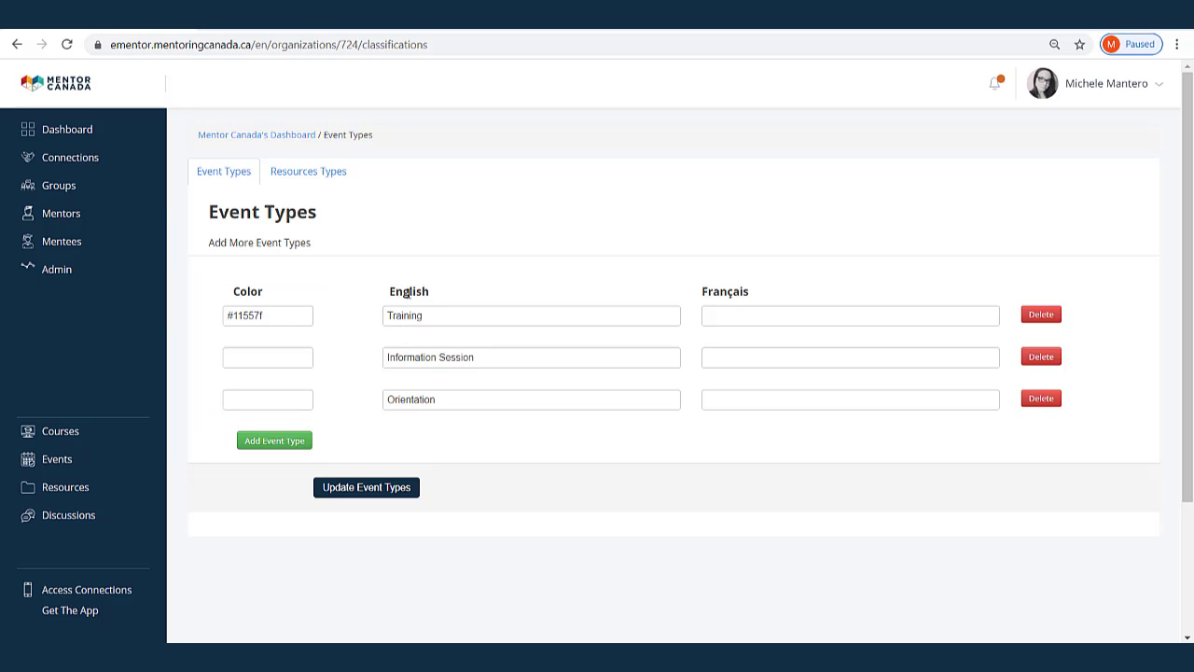
{"action": "left_click", "coordinate": [53, 463]}
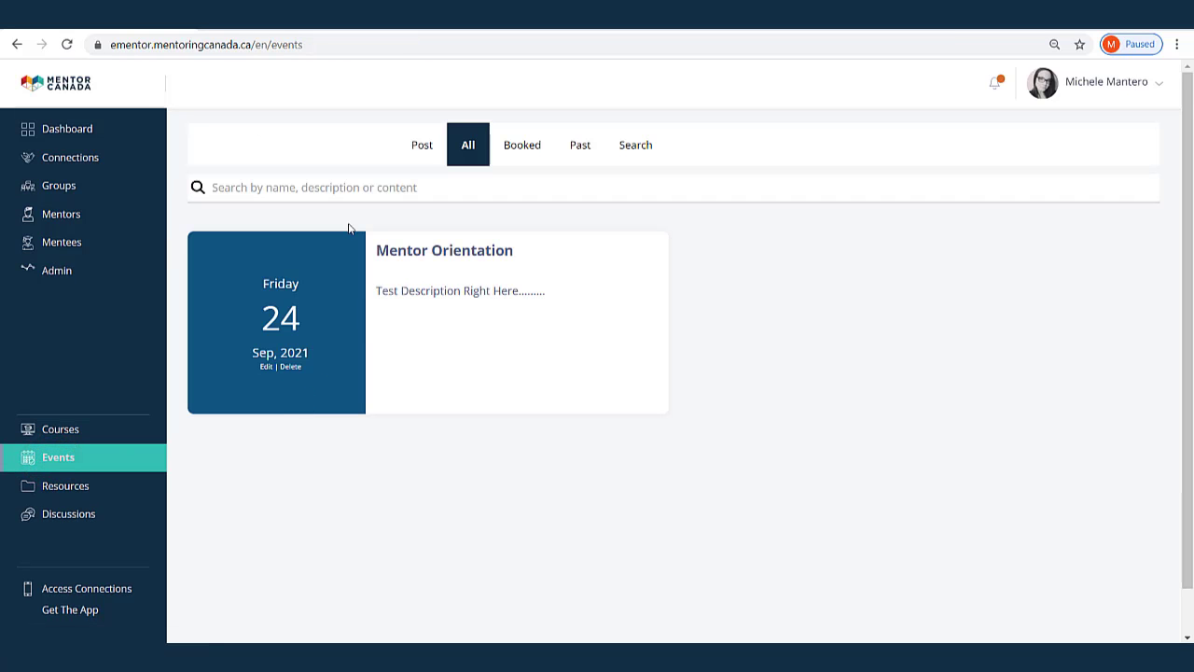
{"action": "left_click", "coordinate": [265, 366]}
{"action": "scroll", "coordinate": [469, 426], "scroll_direction": "down", "scroll_amount": 3}
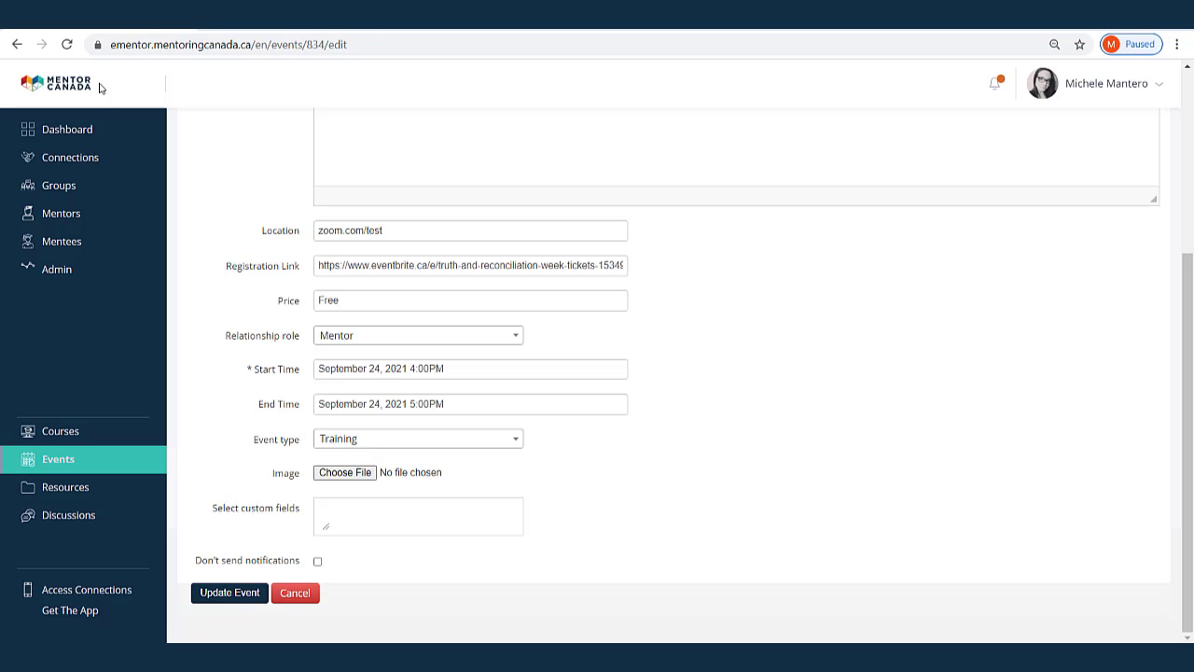
{"action": "left_click", "coordinate": [17, 45]}
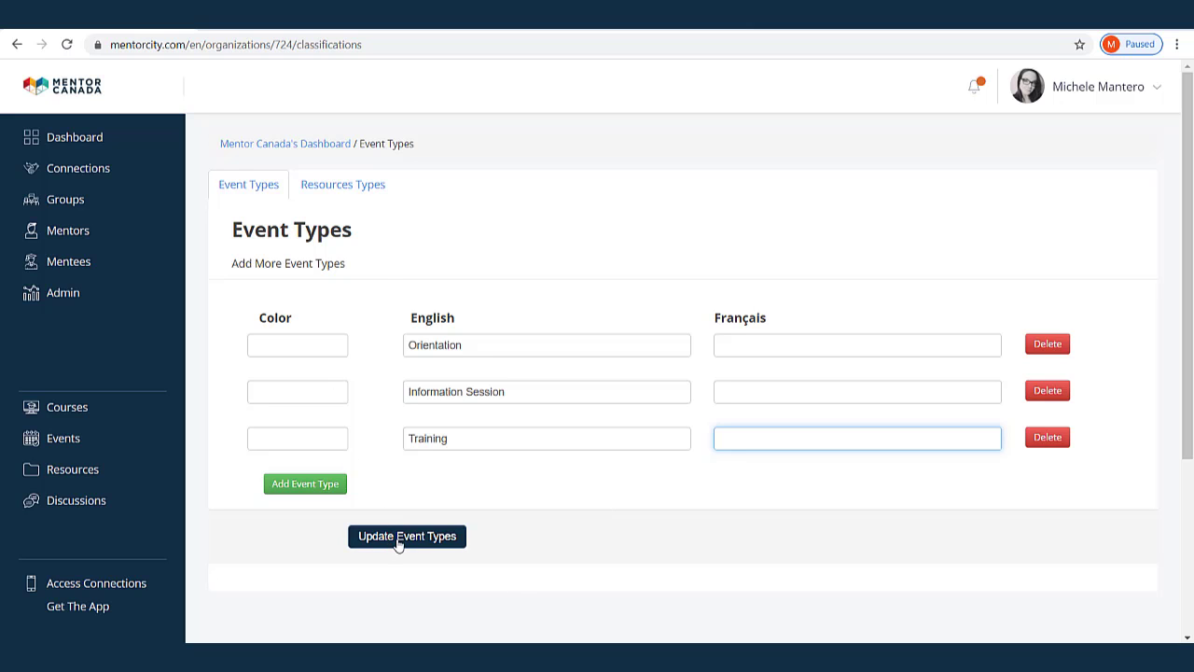
Save the Orientation, Information Session and Training event types, then open the Events list
{"action": "left_click", "coordinate": [389, 544]}
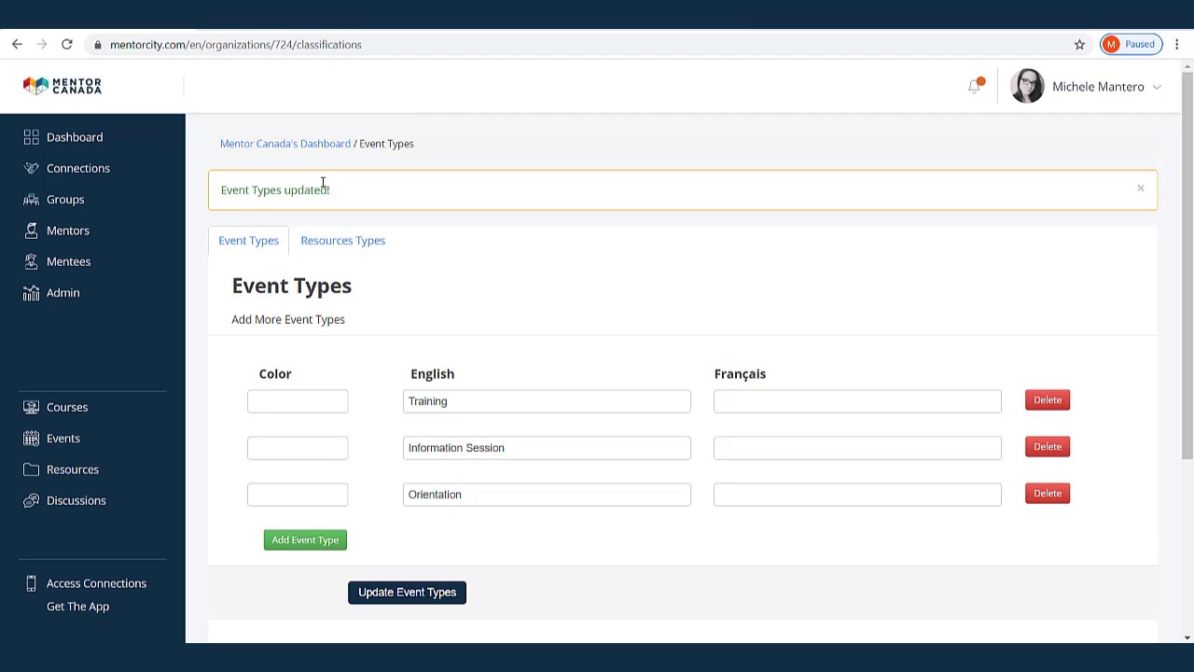
{"action": "left_click", "coordinate": [76, 439]}
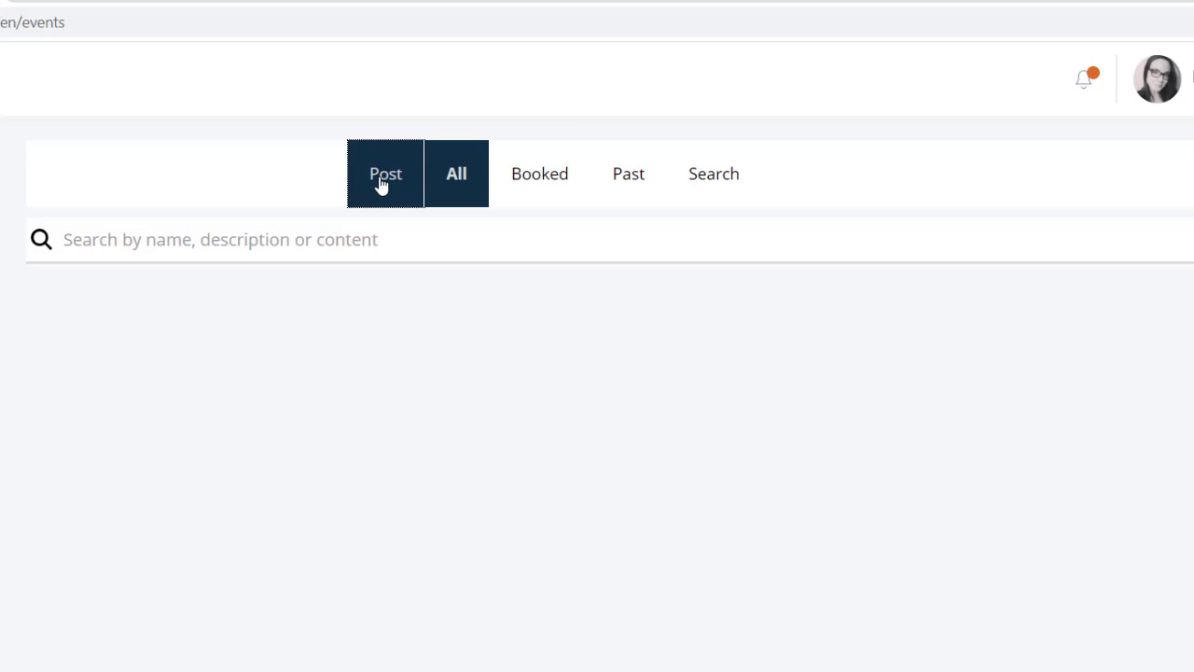
Post a new event named 'Mentor Orientation' with description 'Test Description Right Here'
{"action": "left_click", "coordinate": [383, 179]}
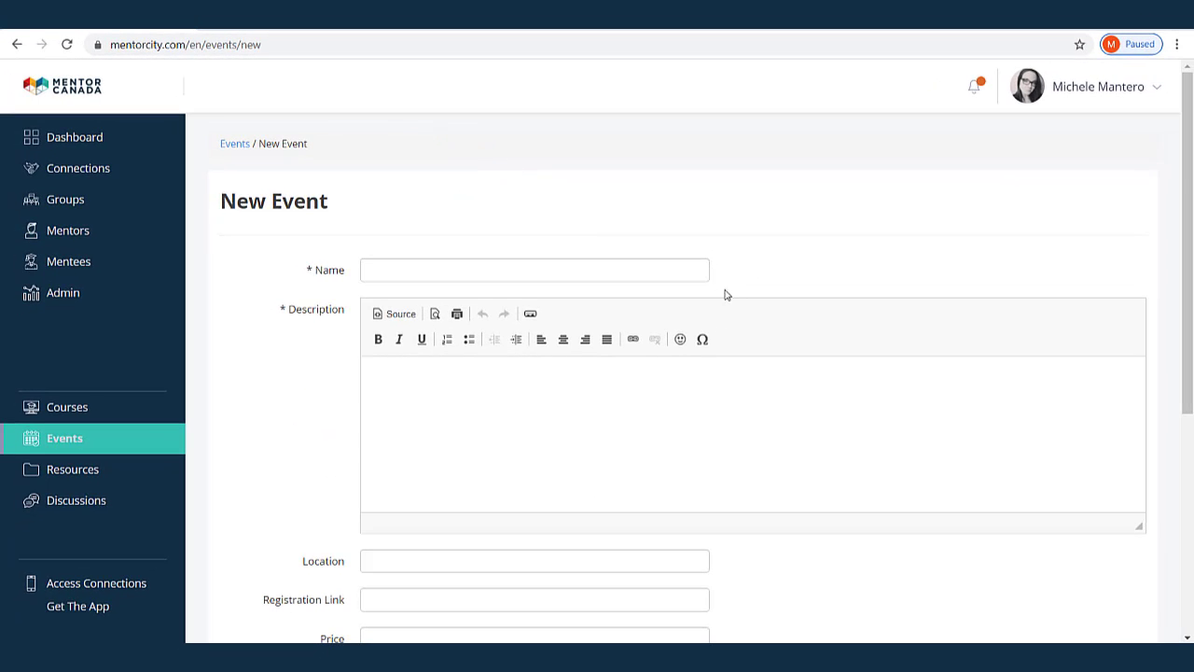
{"action": "scroll", "coordinate": [733, 303], "scroll_direction": "down", "scroll_amount": 1}
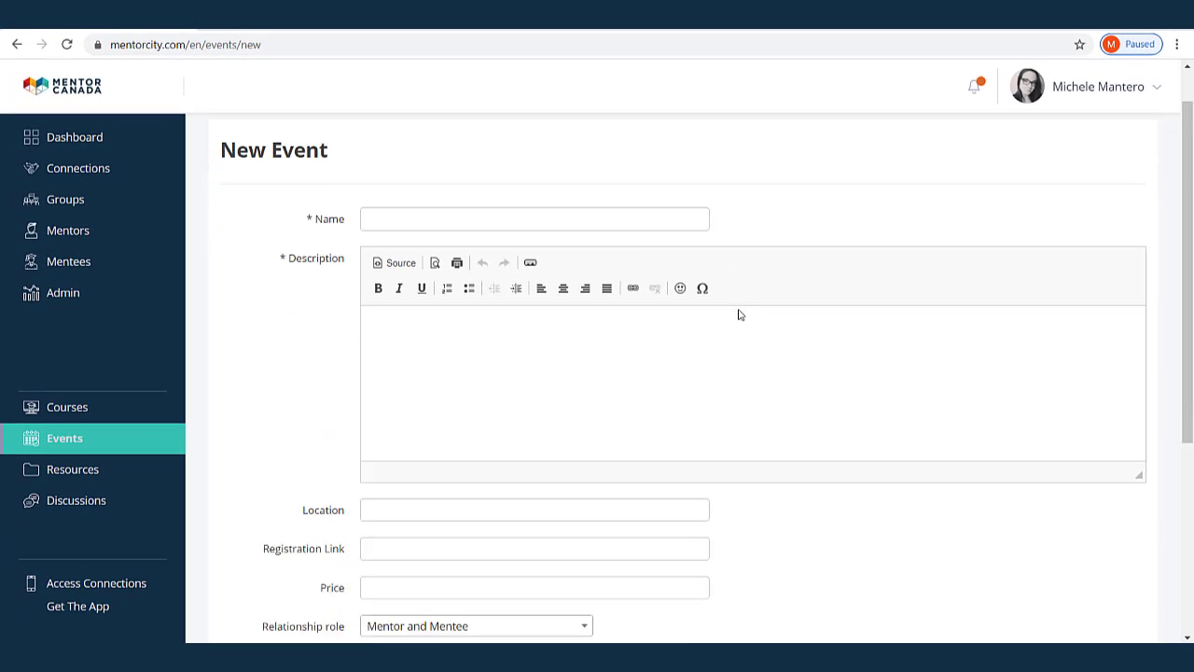
{"action": "left_click", "coordinate": [382, 191]}
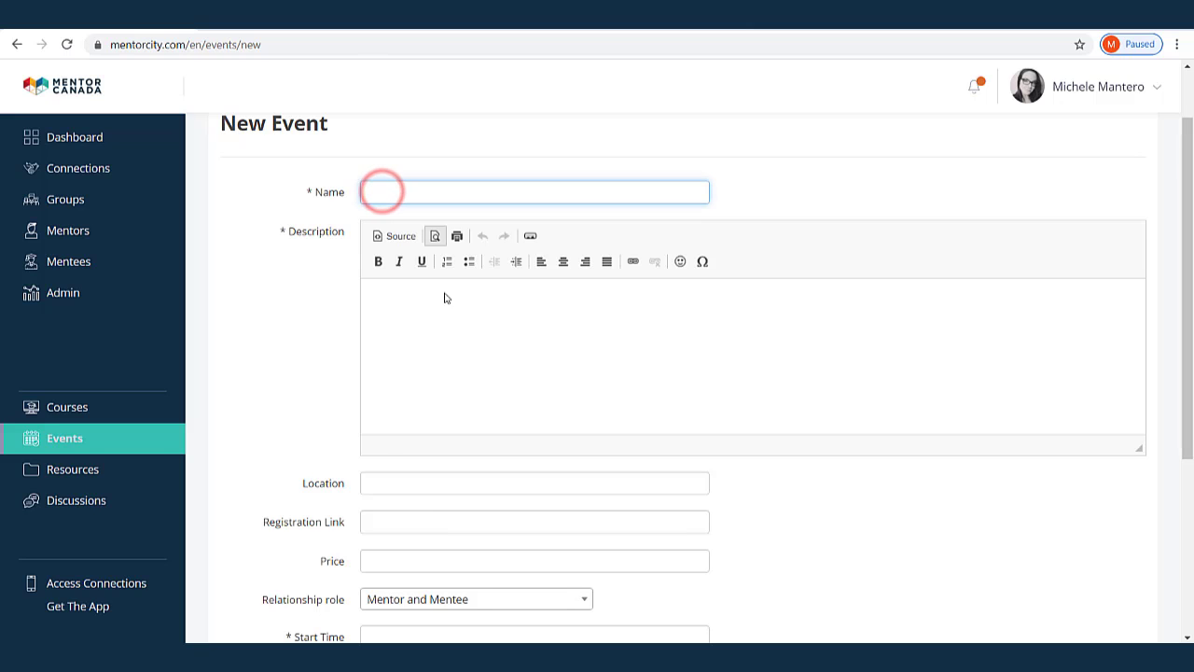
{"action": "left_click", "coordinate": [429, 339]}
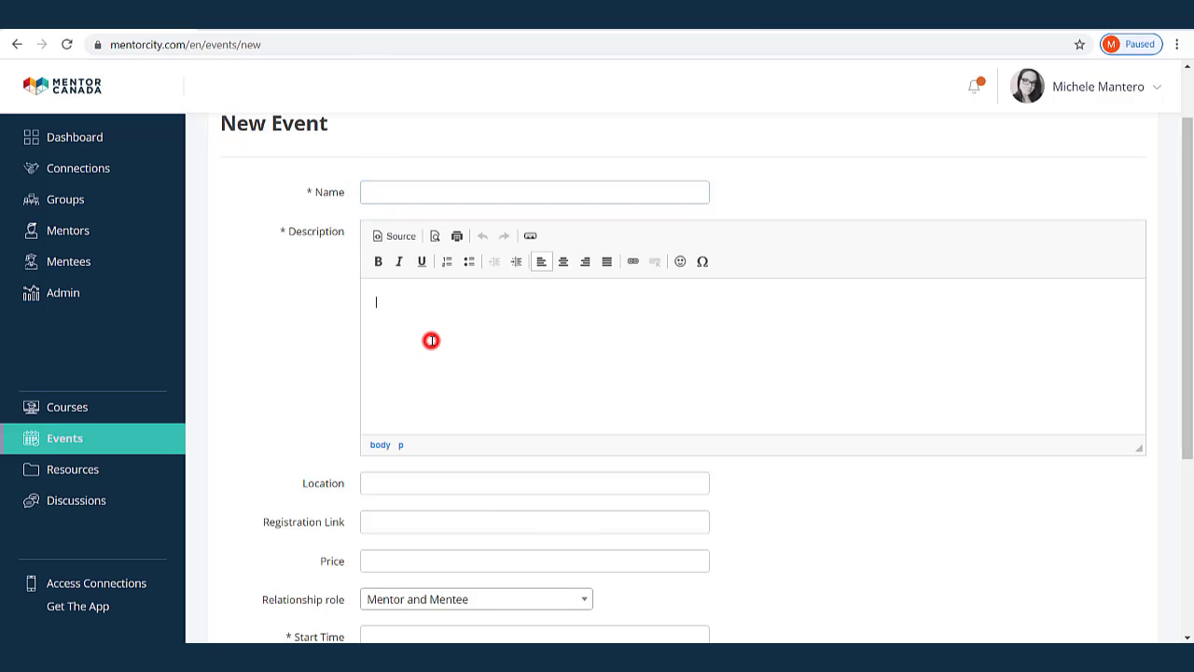
{"action": "left_click", "coordinate": [388, 189]}
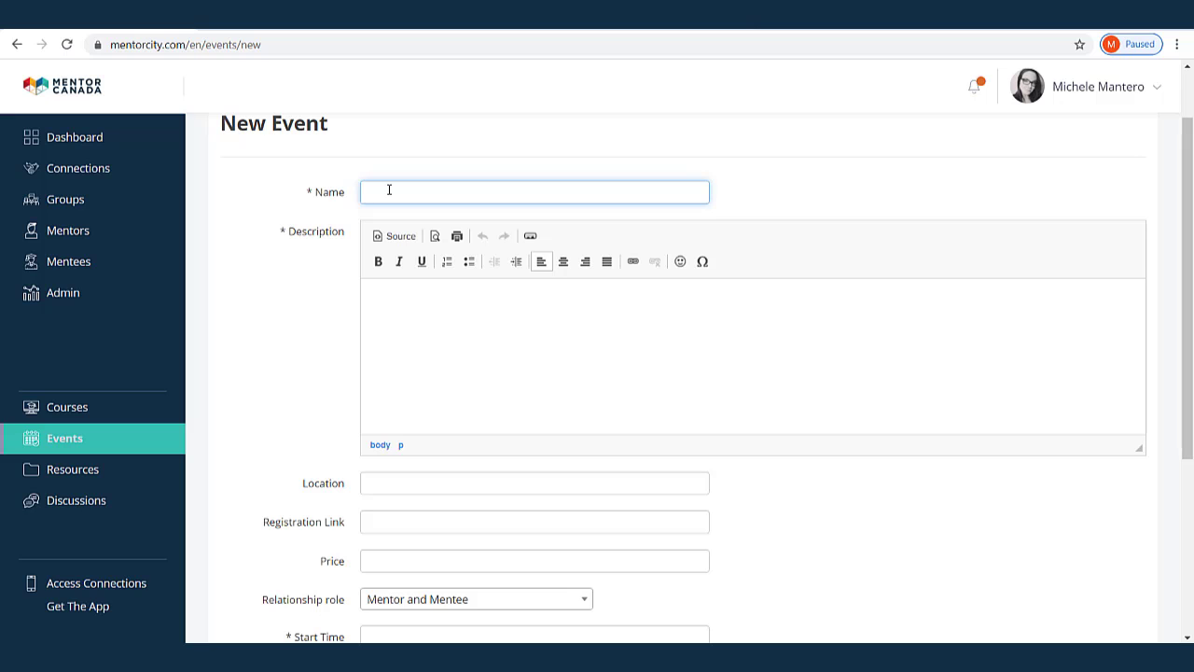
{"action": "type", "text": "Mentor Orientation"}
{"action": "left_click", "coordinate": [449, 336]}
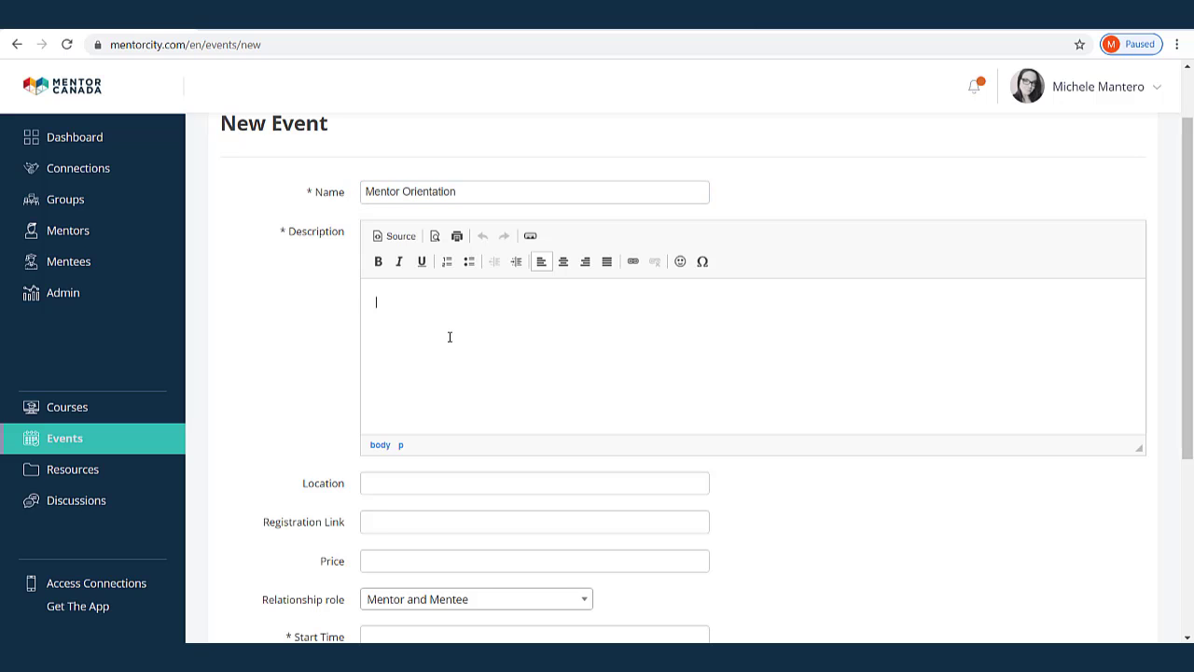
{"action": "type", "text": "Test Description Right Here........"}
{"action": "scroll", "coordinate": [448, 337], "scroll_direction": "down", "scroll_amount": 3}
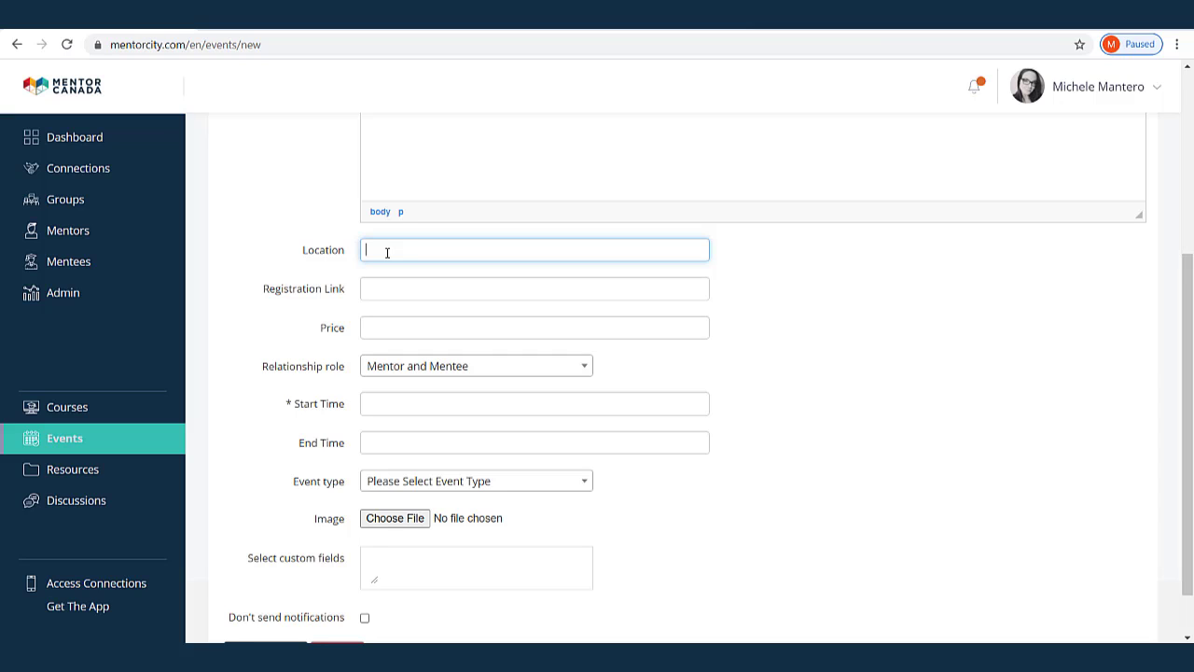
Enter location zoom.com/test, paste the Eventbrite registration link, and set price to Free
{"action": "type", "text": "Riv"}
{"action": "key", "text": "BackSpace"}
{"action": "key", "text": "BackSpace"}
{"action": "type", "text": "om.com/test"}
{"action": "left_click", "coordinate": [410, 288]}
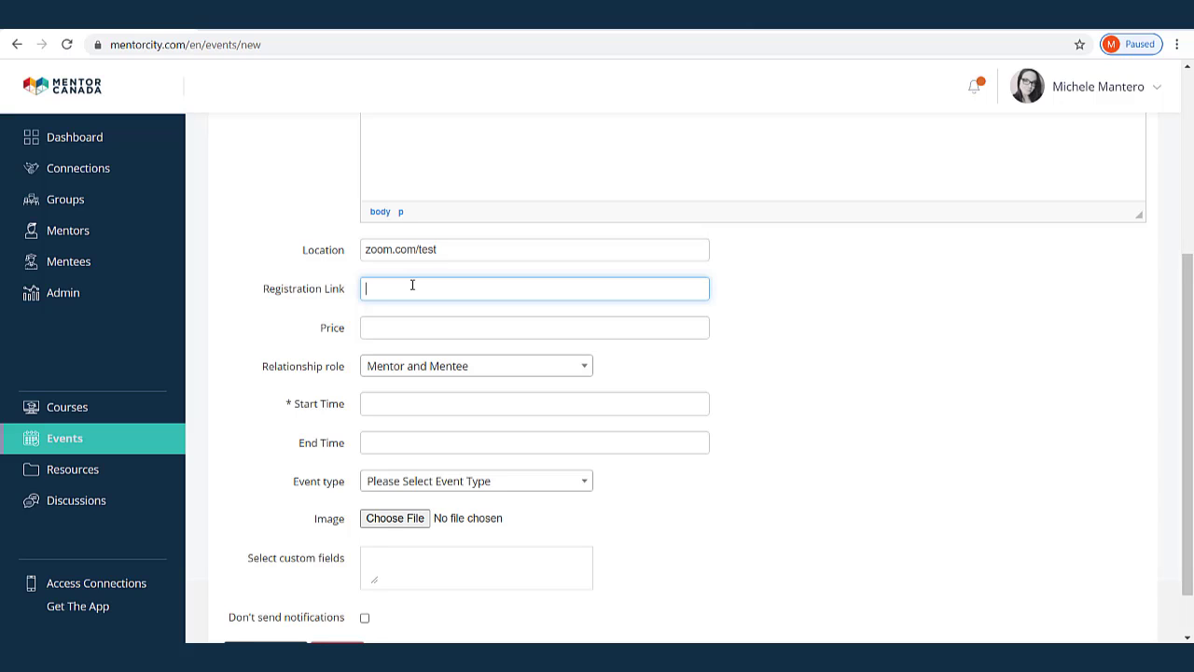
{"action": "left_click", "coordinate": [435, 287]}
{"action": "key", "text": "ctrl+v"}
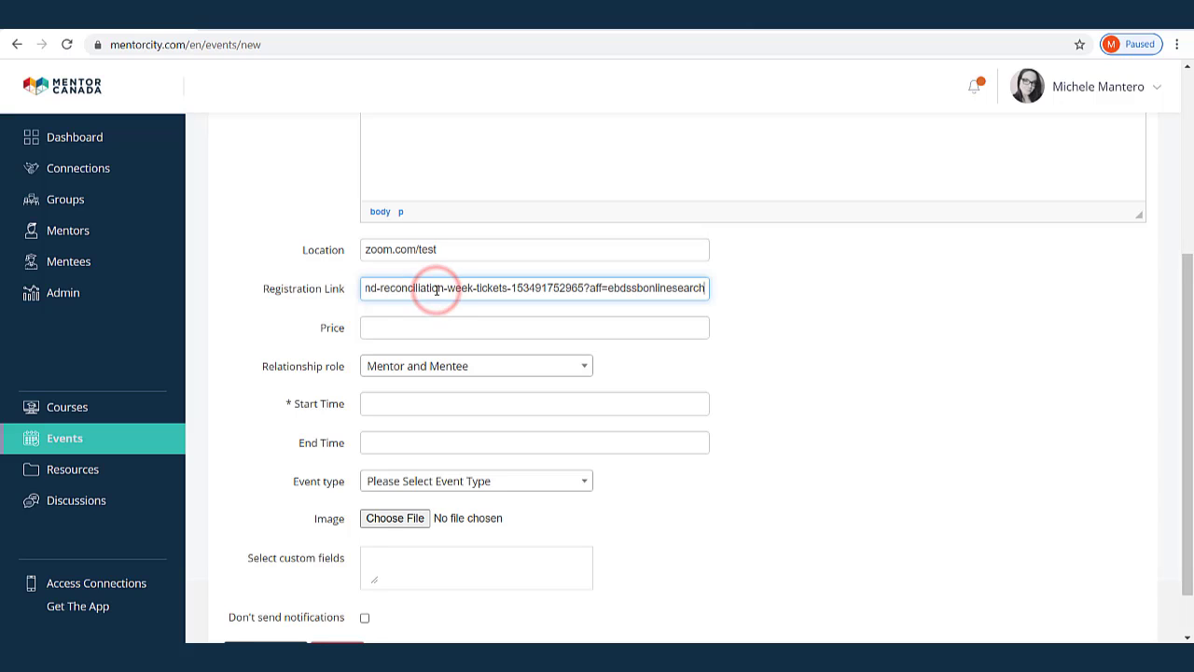
{"action": "left_click", "coordinate": [399, 330]}
{"action": "type", "text": "Free"}
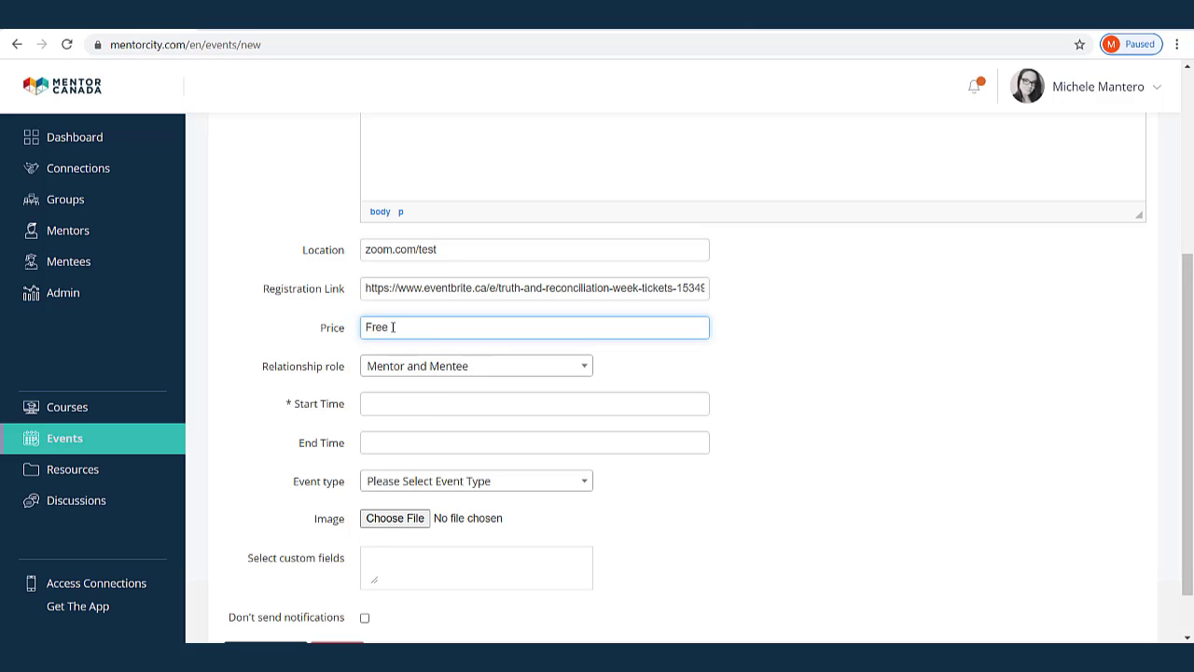
Choose Mentor as the event's relationship role
{"action": "left_click", "coordinate": [554, 368]}
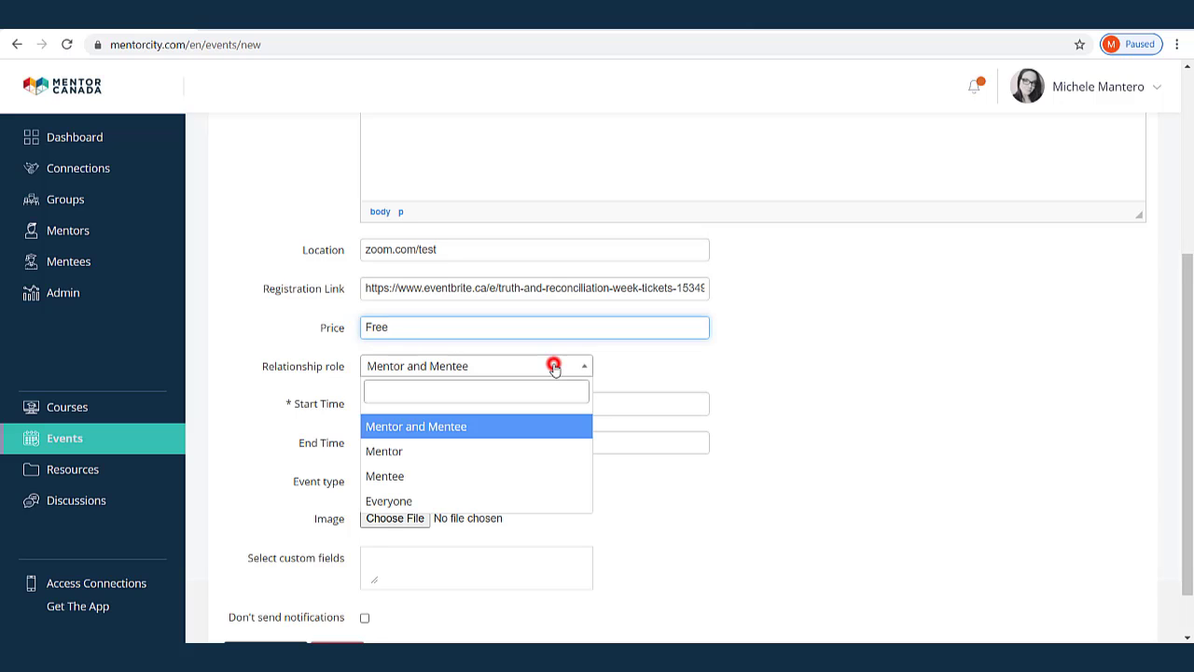
{"action": "left_click", "coordinate": [394, 454]}
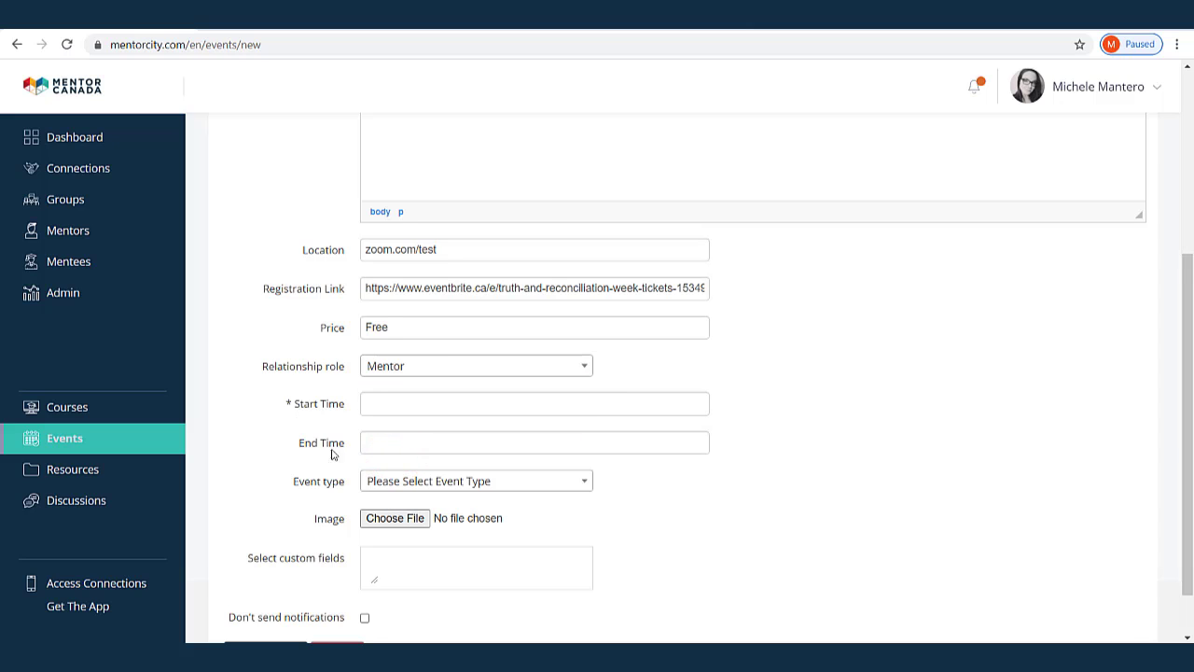
{"action": "scroll", "coordinate": [705, 483], "scroll_direction": "down", "scroll_amount": 1}
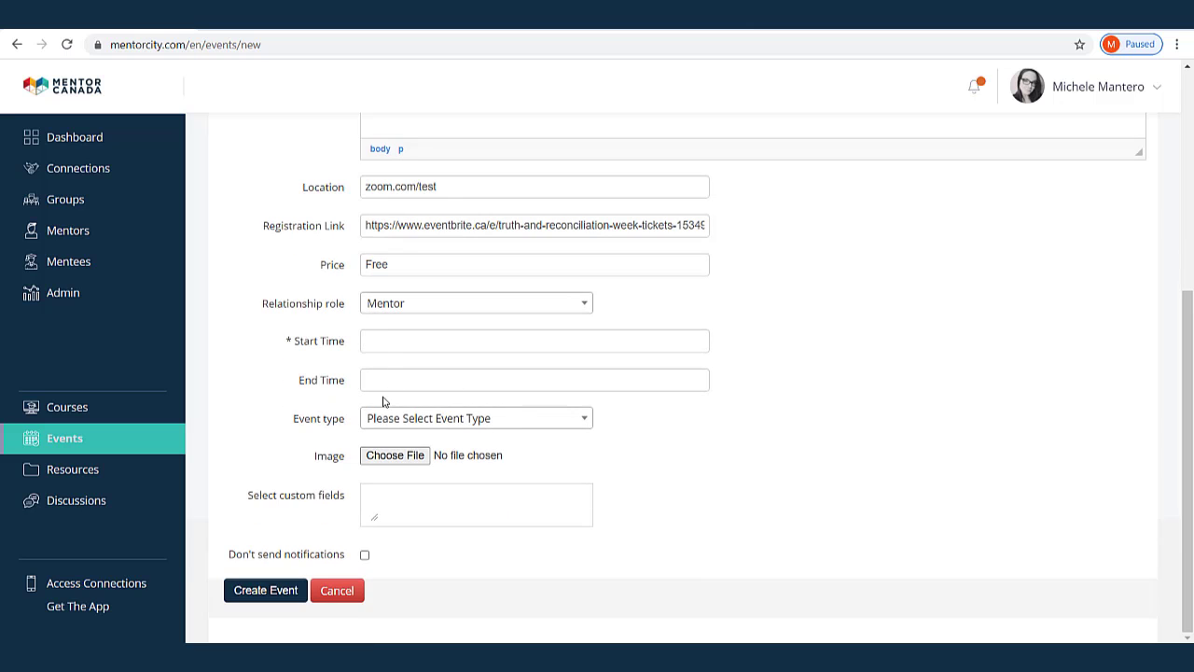
{"action": "left_click", "coordinate": [384, 341]}
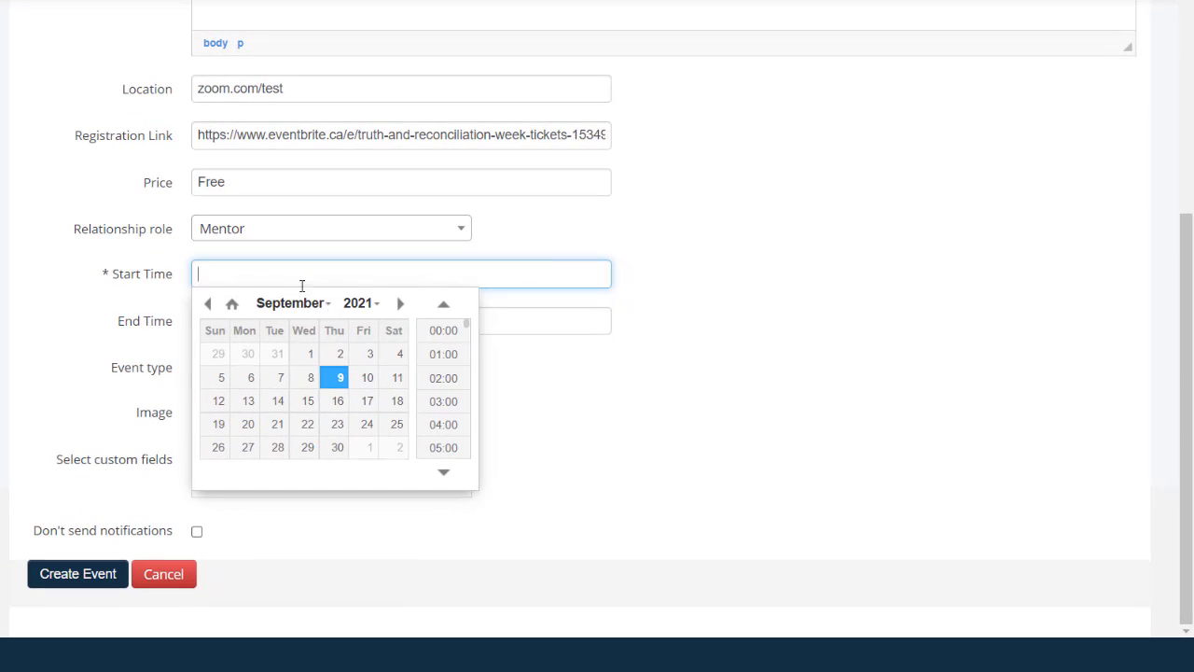
Set both start and end time to 2021/09/24 16:00
{"action": "left_click", "coordinate": [367, 423]}
{"action": "left_click", "coordinate": [444, 355]}
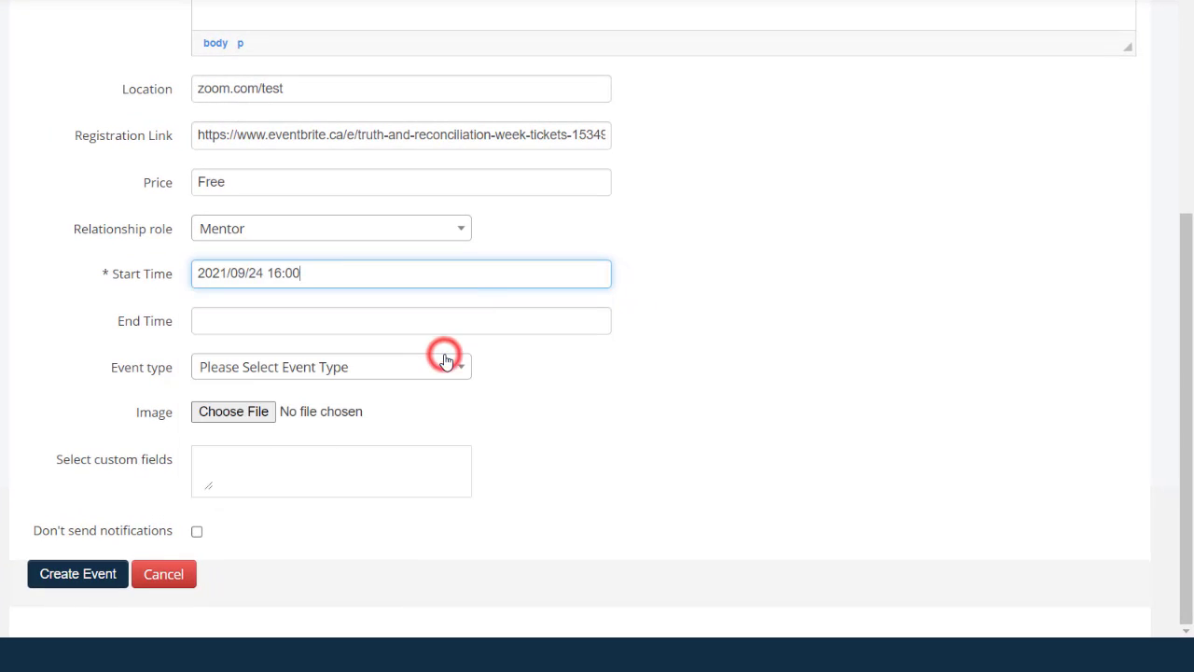
{"action": "left_click", "coordinate": [257, 320]}
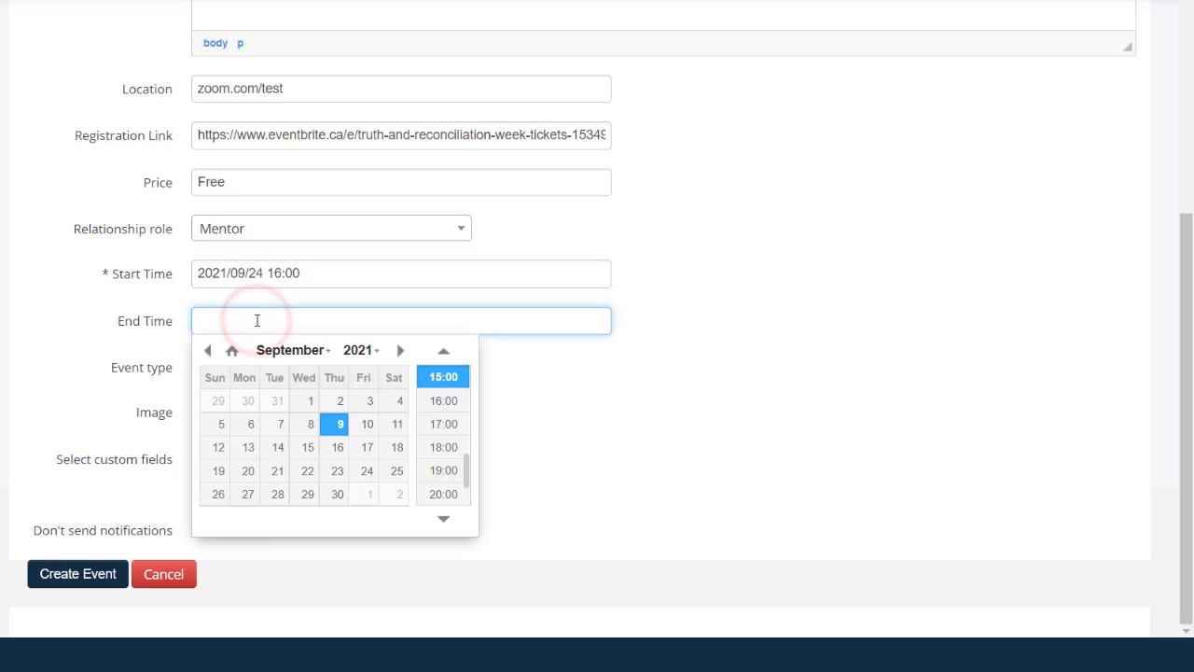
{"action": "left_click", "coordinate": [368, 473]}
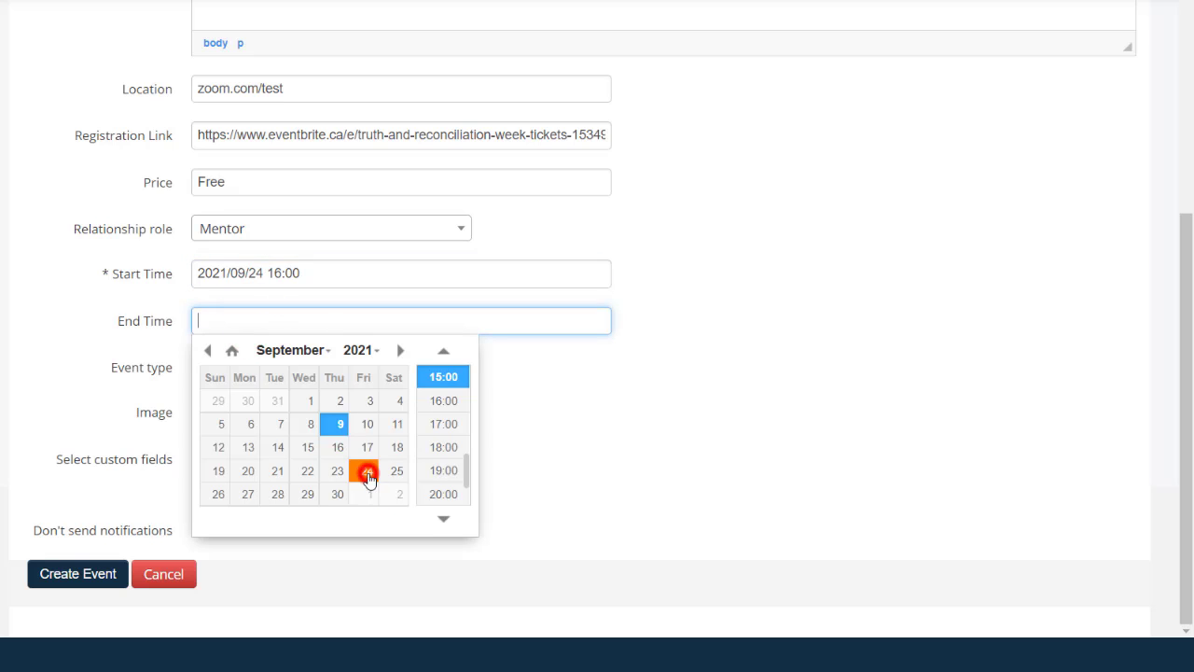
{"action": "left_click", "coordinate": [457, 396]}
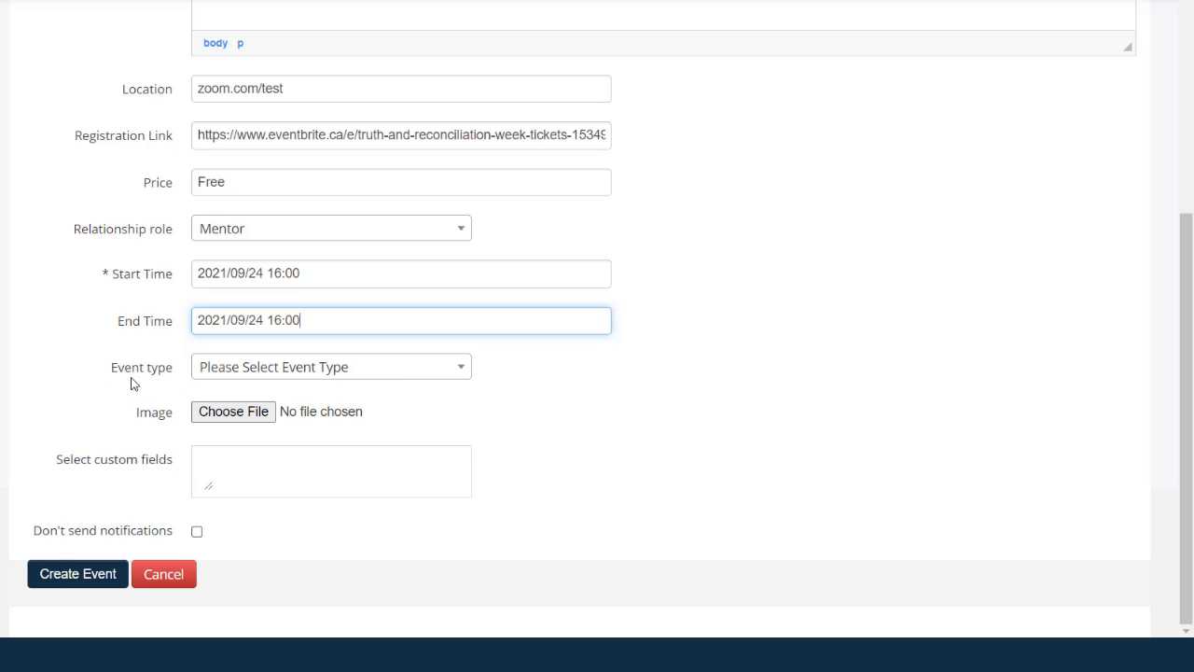
Choose Orientation as the event type
{"action": "left_click", "coordinate": [454, 376]}
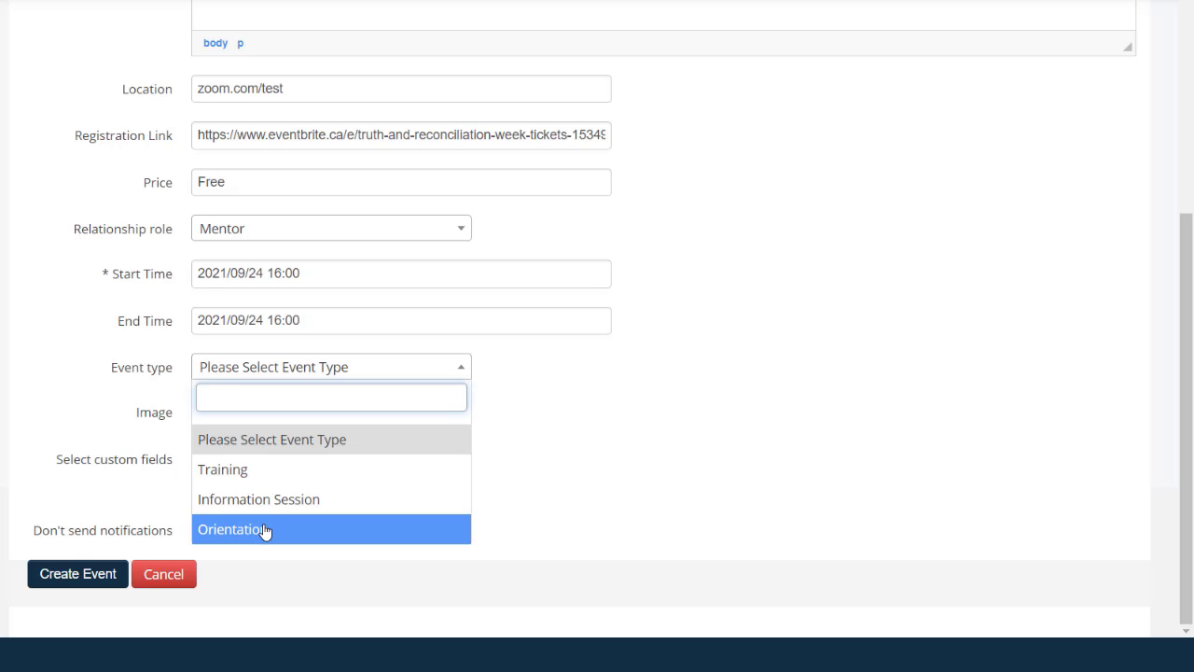
{"action": "left_click", "coordinate": [541, 429]}
{"action": "scroll", "coordinate": [541, 429], "scroll_direction": "up", "scroll_amount": 5}
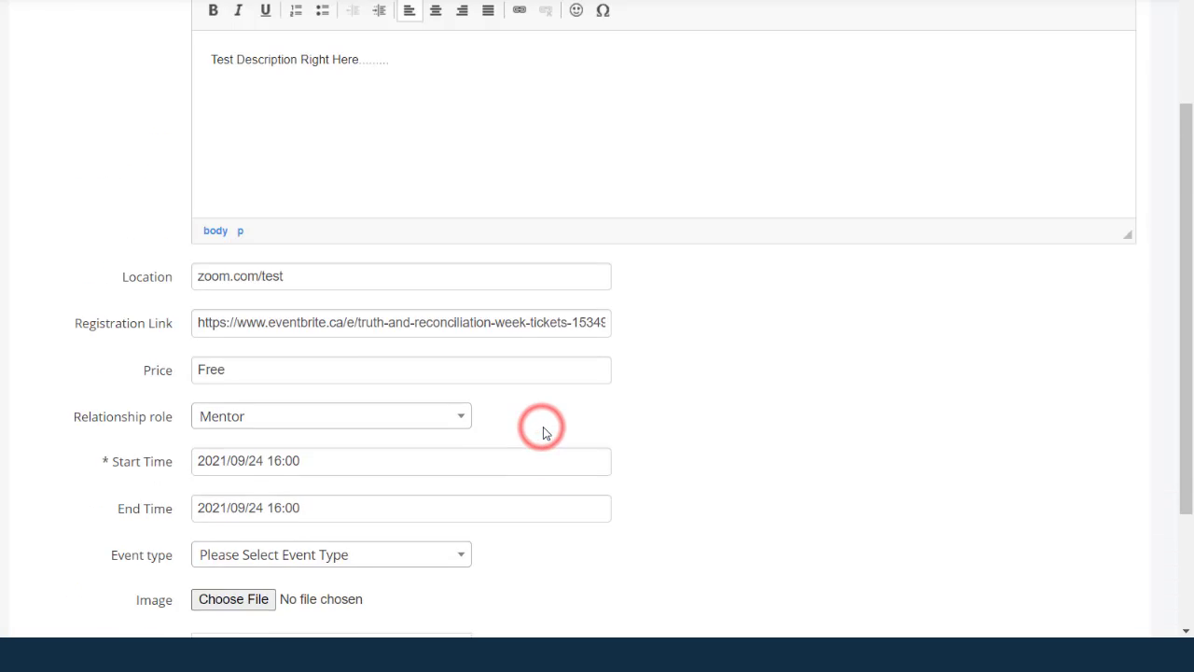
{"action": "scroll", "coordinate": [506, 470], "scroll_direction": "down", "scroll_amount": 4}
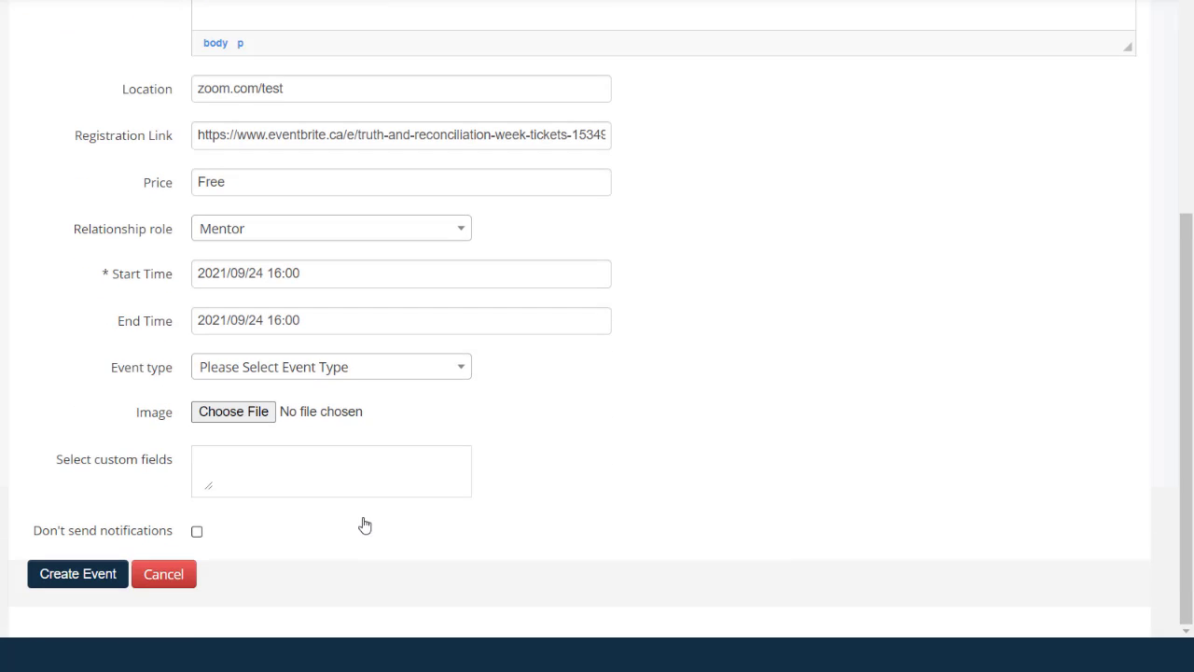
{"action": "left_click", "coordinate": [336, 367]}
{"action": "left_click", "coordinate": [271, 531]}
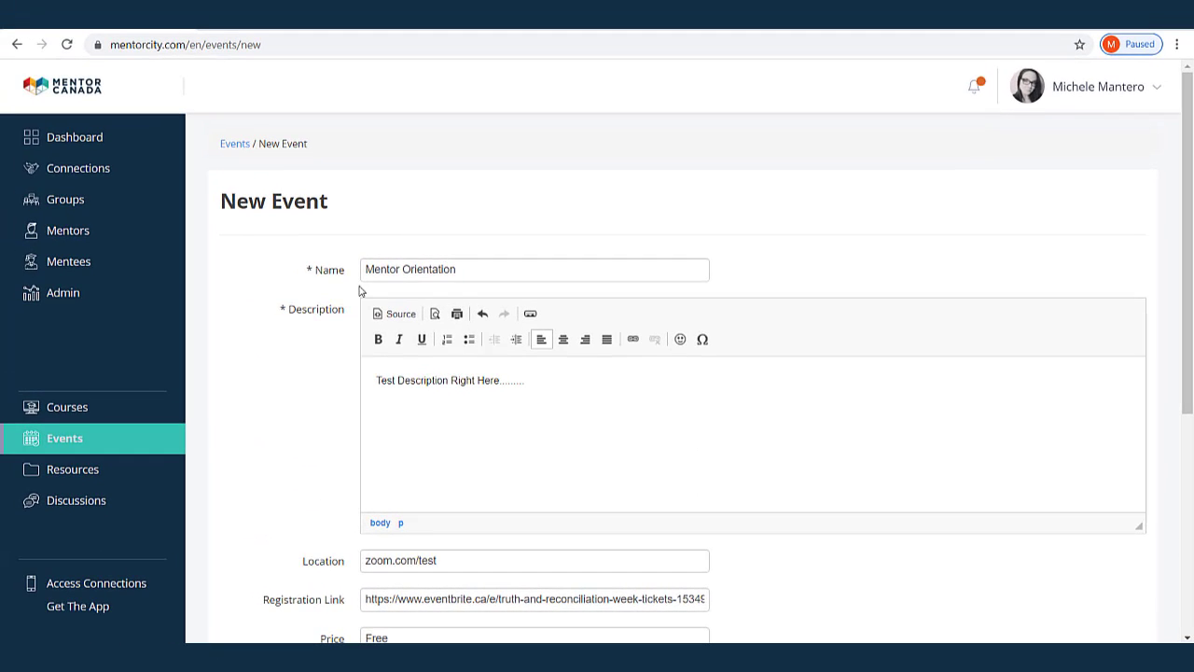
{"action": "scroll", "coordinate": [503, 477], "scroll_direction": "down", "scroll_amount": 3}
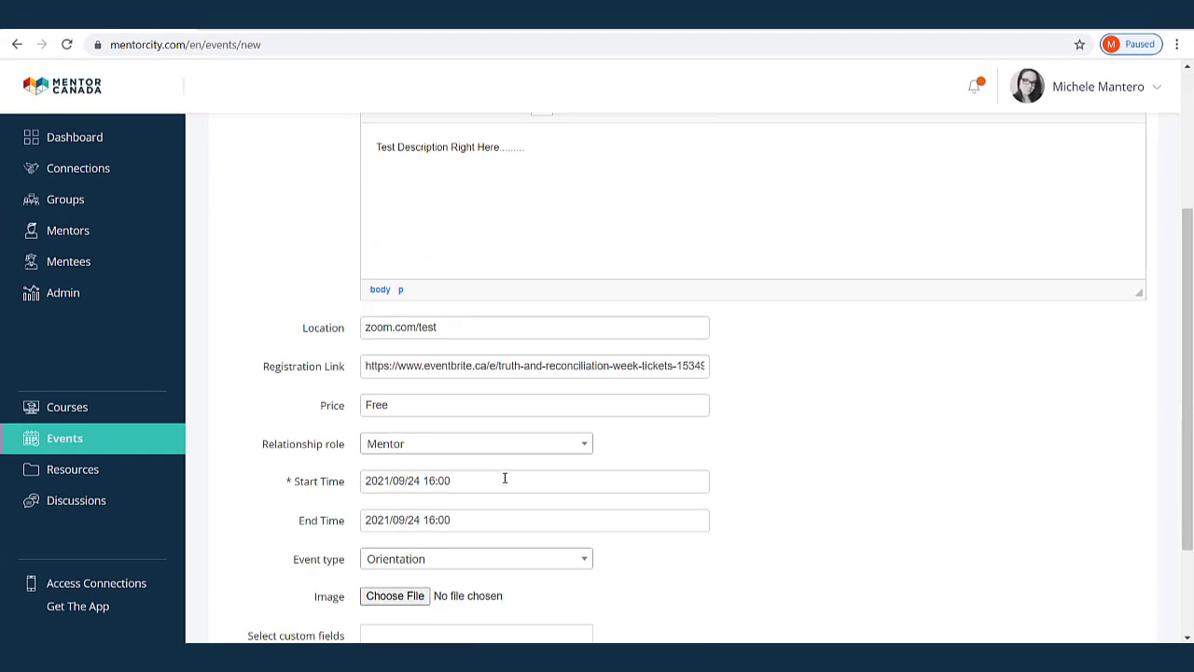
{"action": "scroll", "coordinate": [504, 486], "scroll_direction": "down", "scroll_amount": 1}
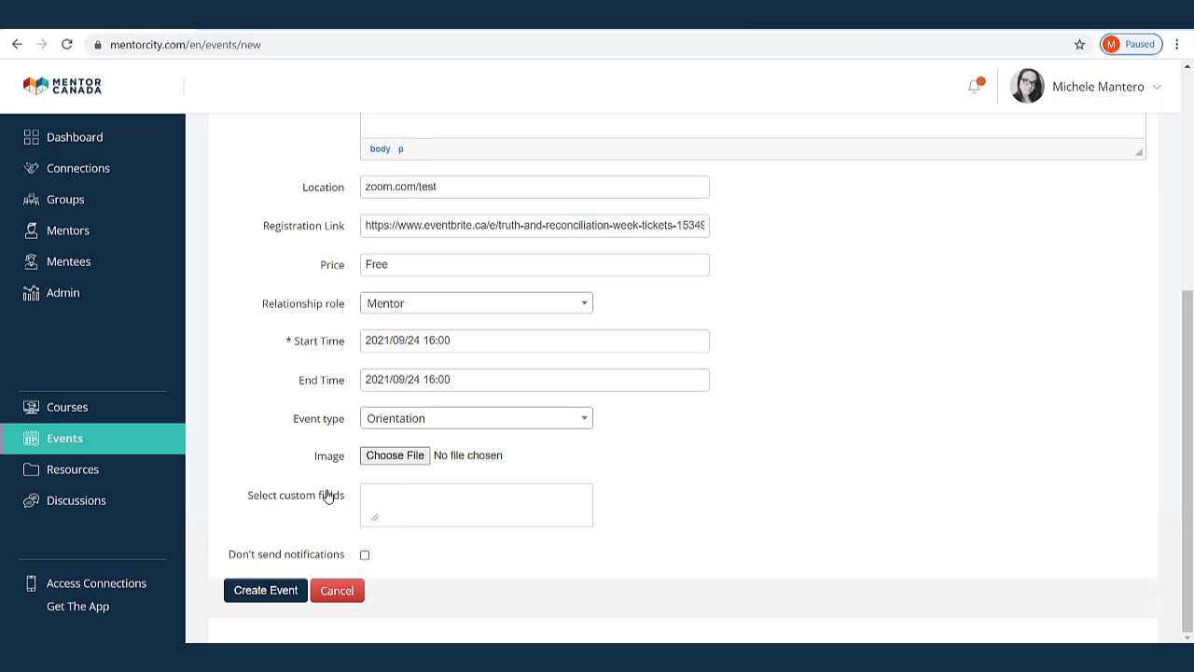
{"action": "left_click", "coordinate": [401, 498]}
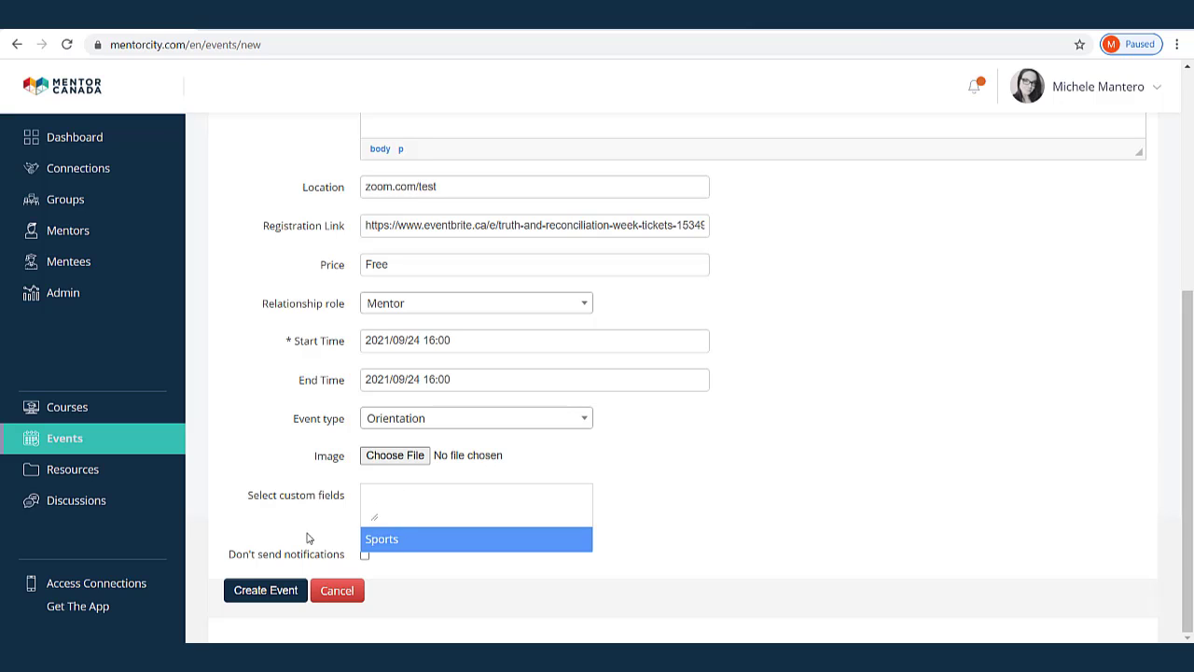
{"action": "left_click", "coordinate": [386, 540]}
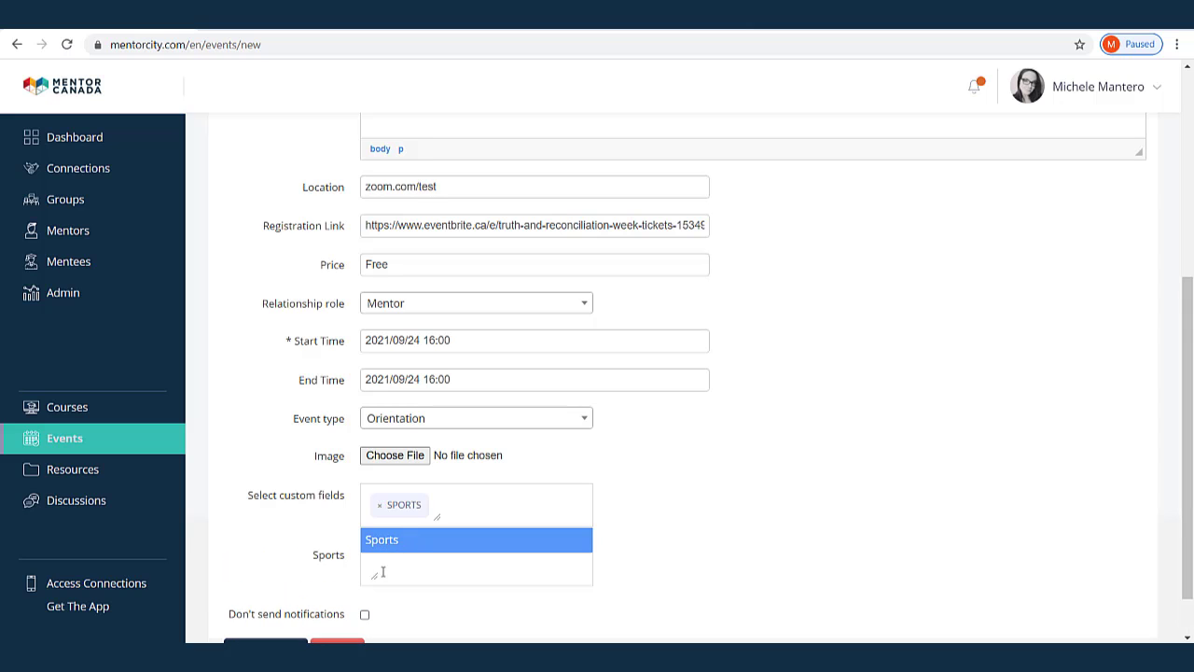
{"action": "left_click", "coordinate": [383, 572]}
{"action": "left_click", "coordinate": [390, 510]}
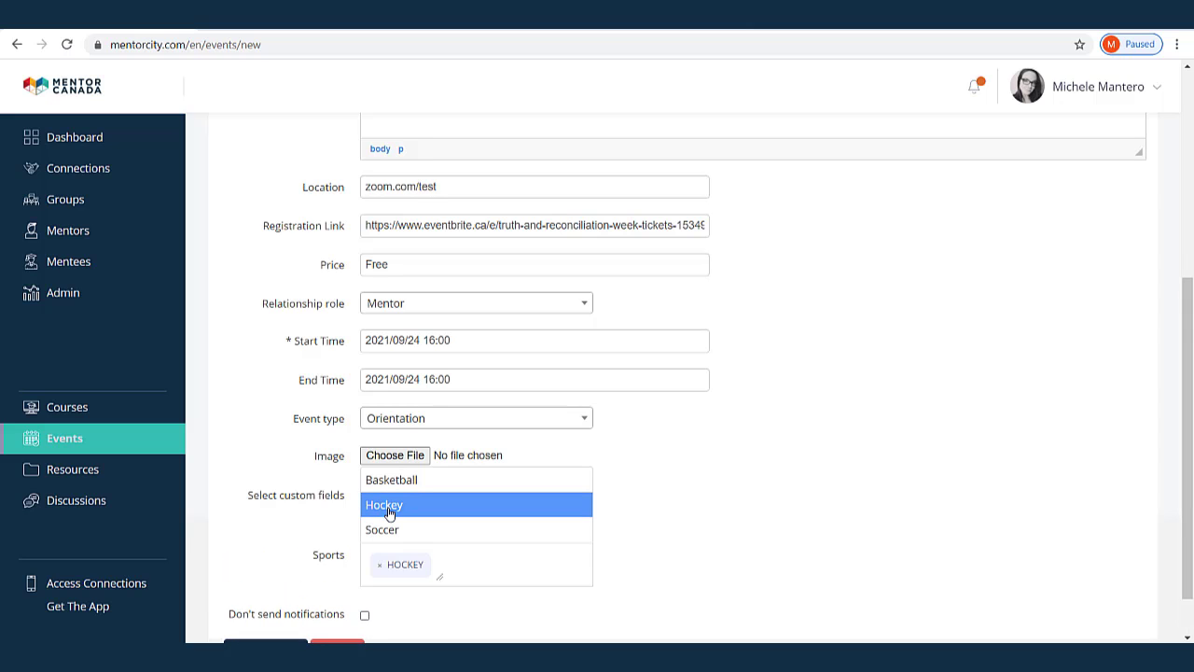
{"action": "left_click", "coordinate": [653, 541]}
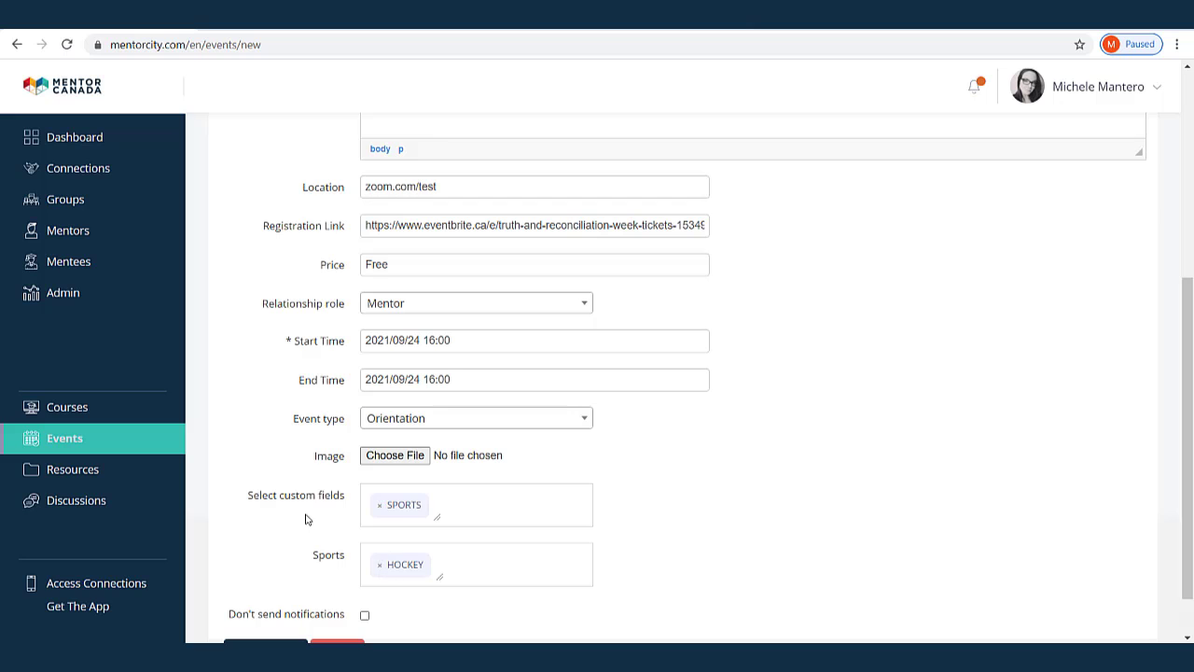
{"action": "scroll", "coordinate": [700, 553], "scroll_direction": "down", "scroll_amount": 1}
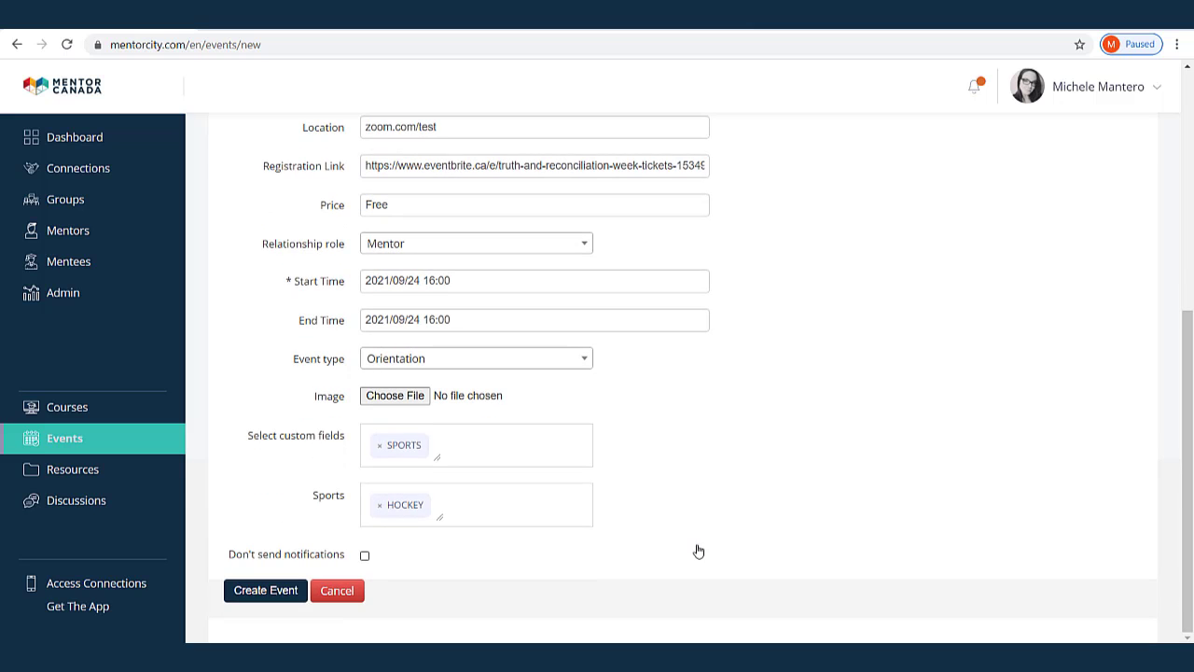
{"action": "left_click", "coordinate": [381, 445]}
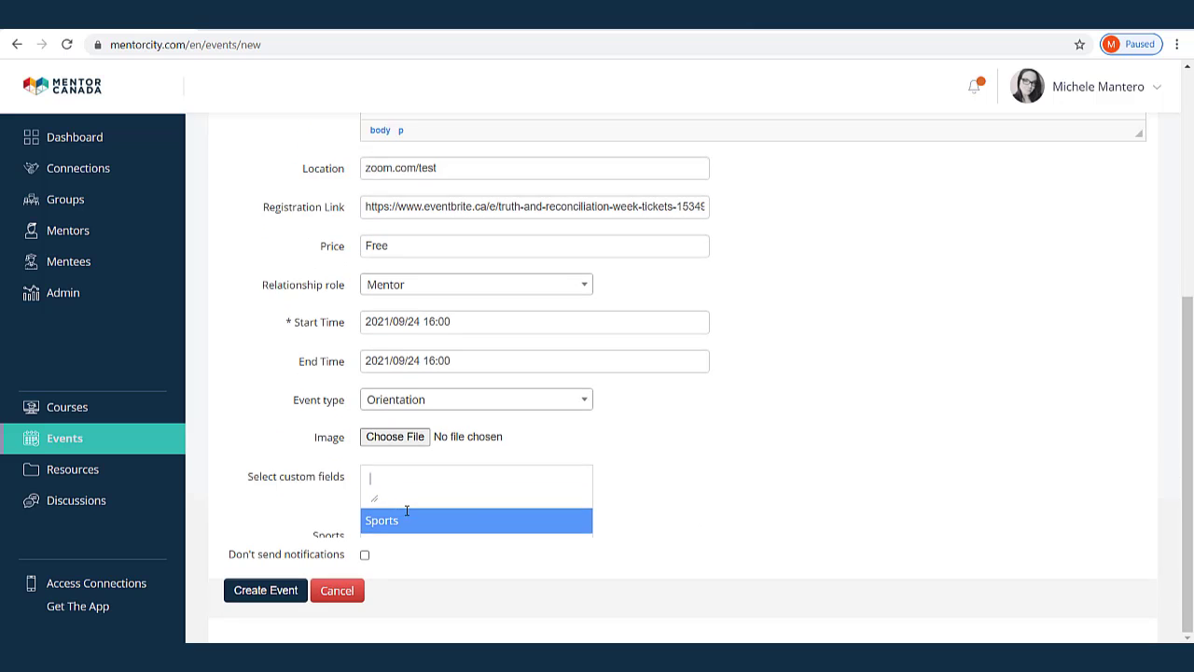
{"action": "left_click", "coordinate": [760, 490]}
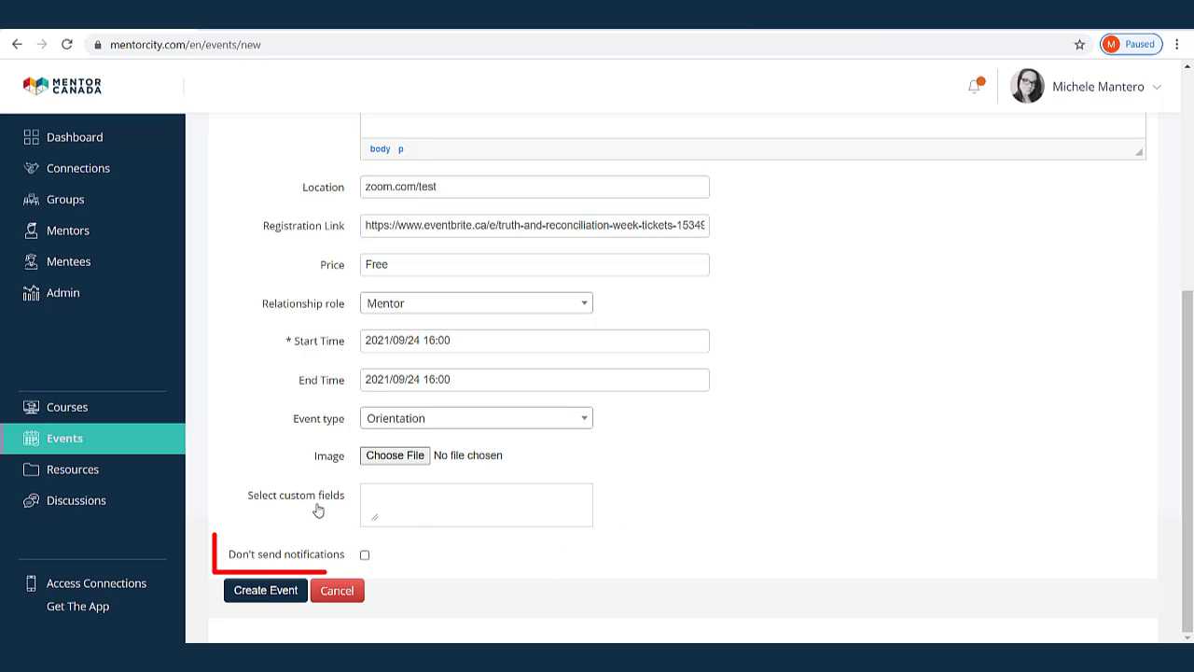
{"action": "left_click", "coordinate": [363, 557]}
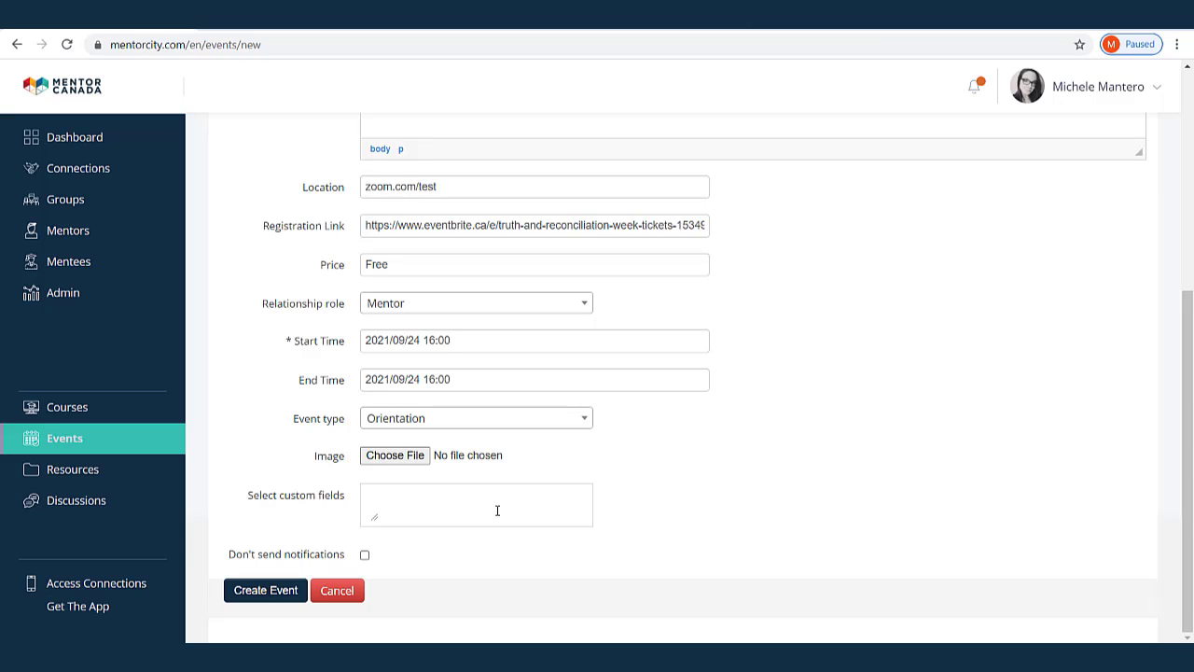
Create the Mentor Orientation event, open its page from the Events list, and register
{"action": "left_click", "coordinate": [266, 590]}
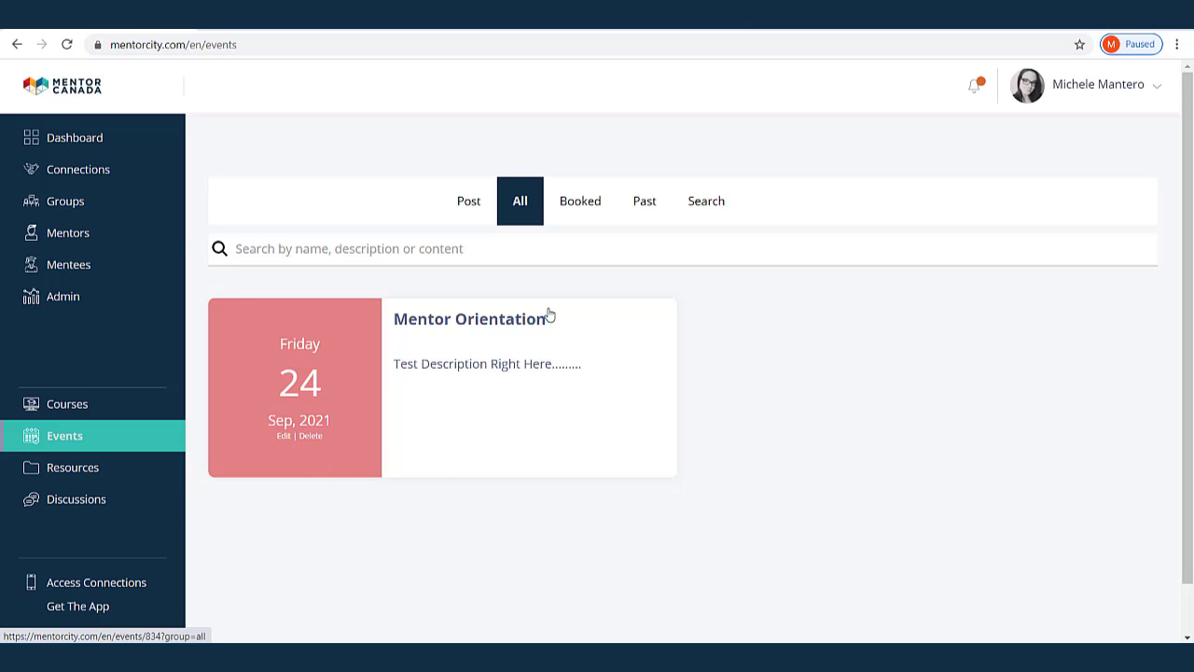
{"action": "left_click", "coordinate": [509, 380]}
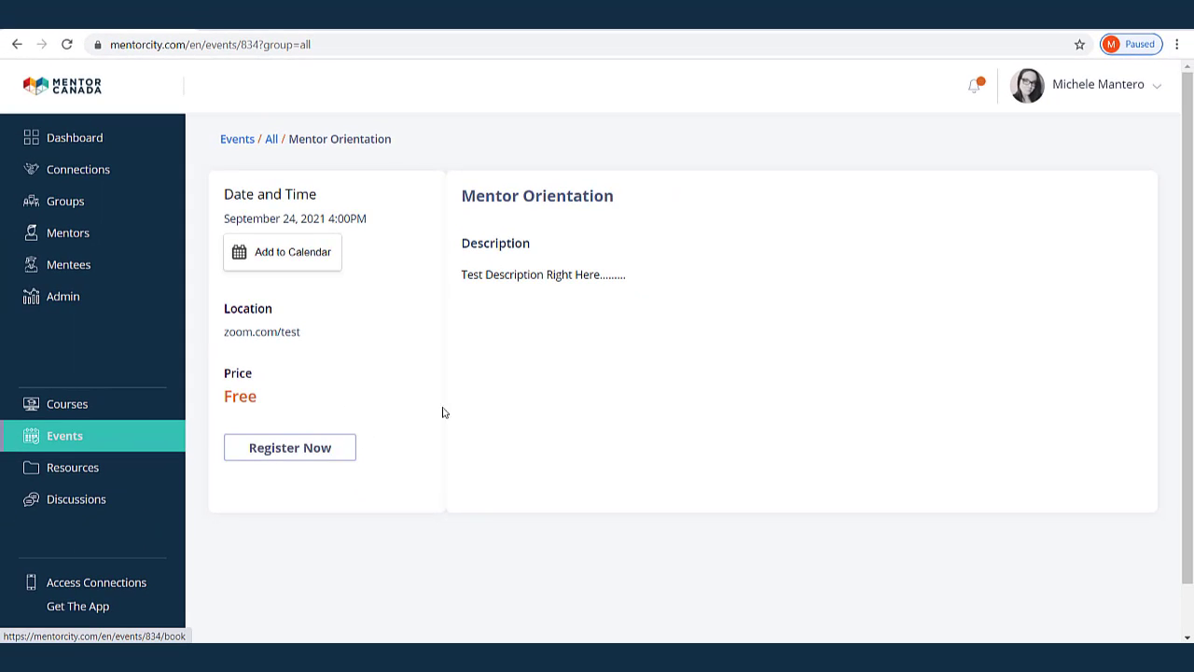
{"action": "left_click", "coordinate": [291, 450]}
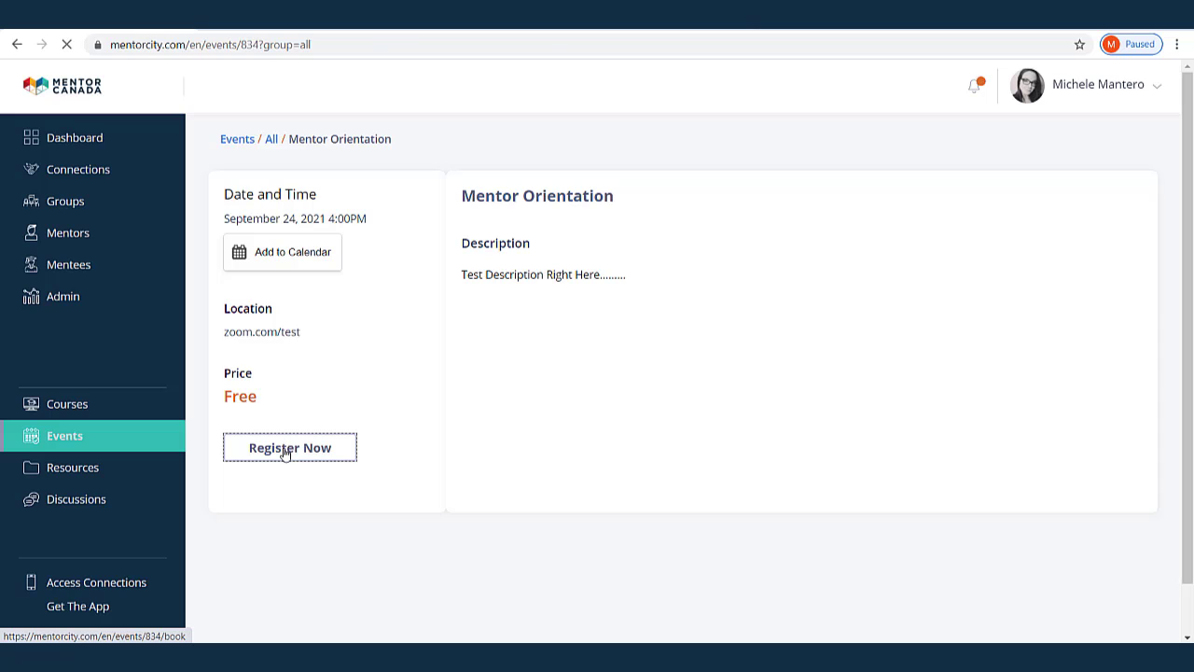